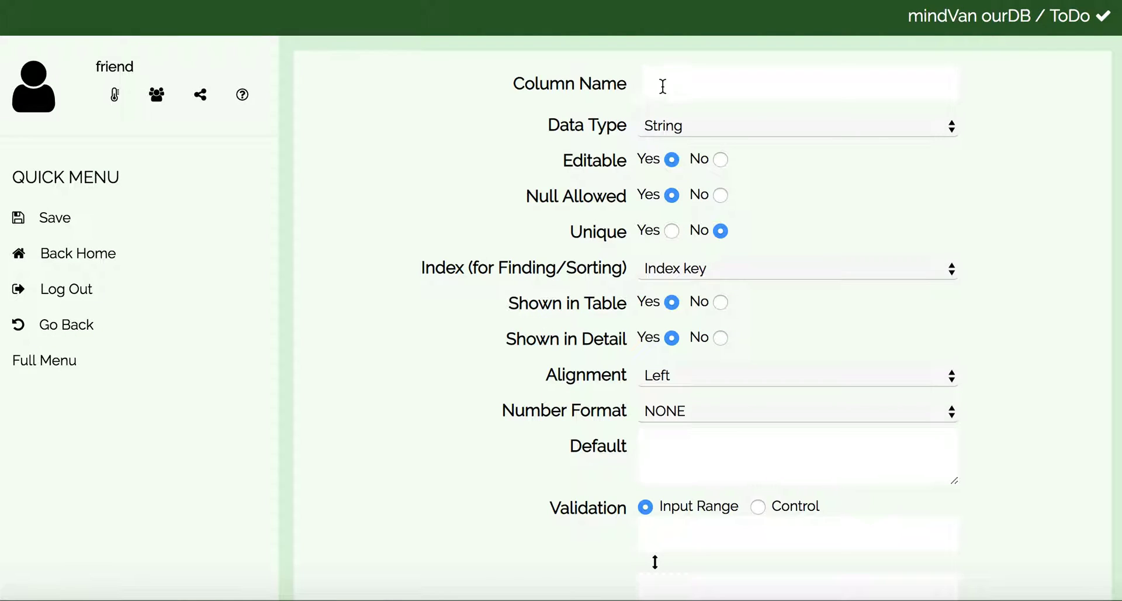
Step: Add a column named "Status" with data type Workflow Status to the ToDo table and switch the database on
left_click(664, 86)
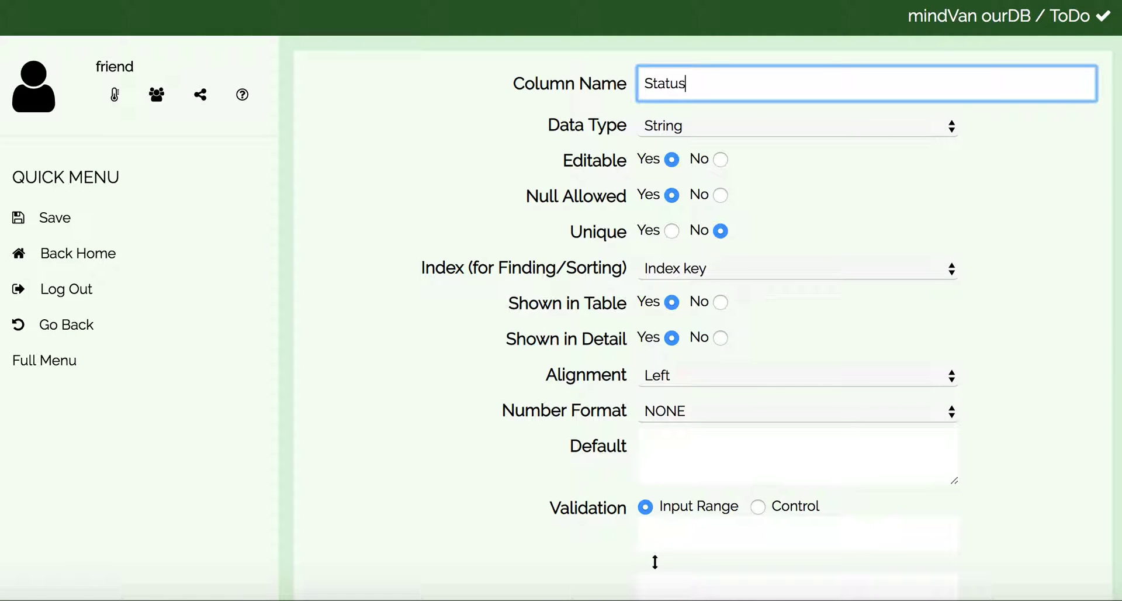
left_click(699, 126)
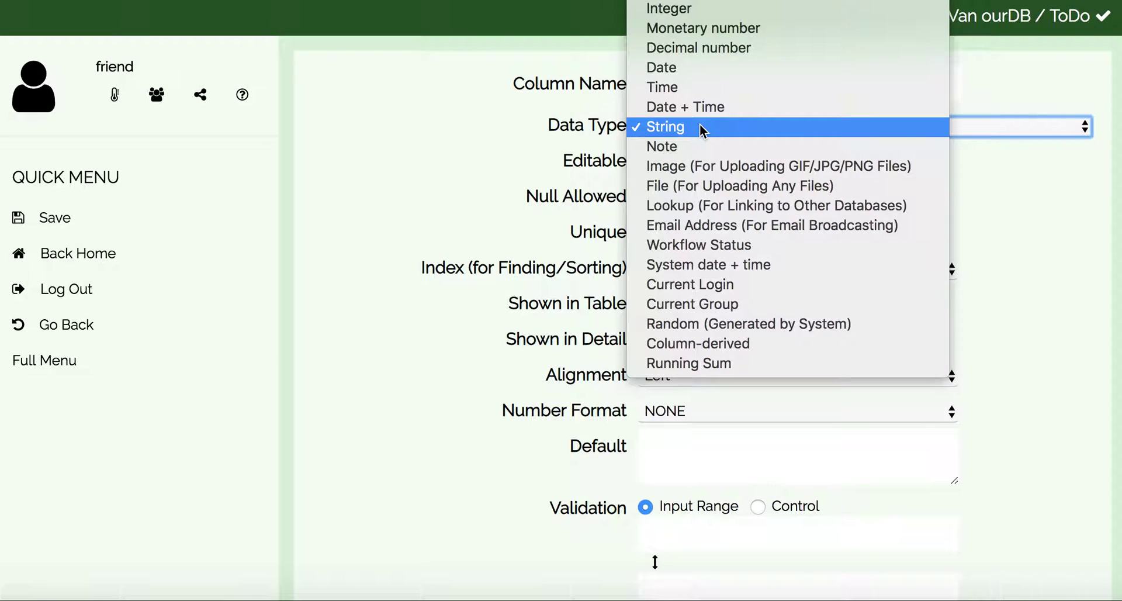
left_click(693, 255)
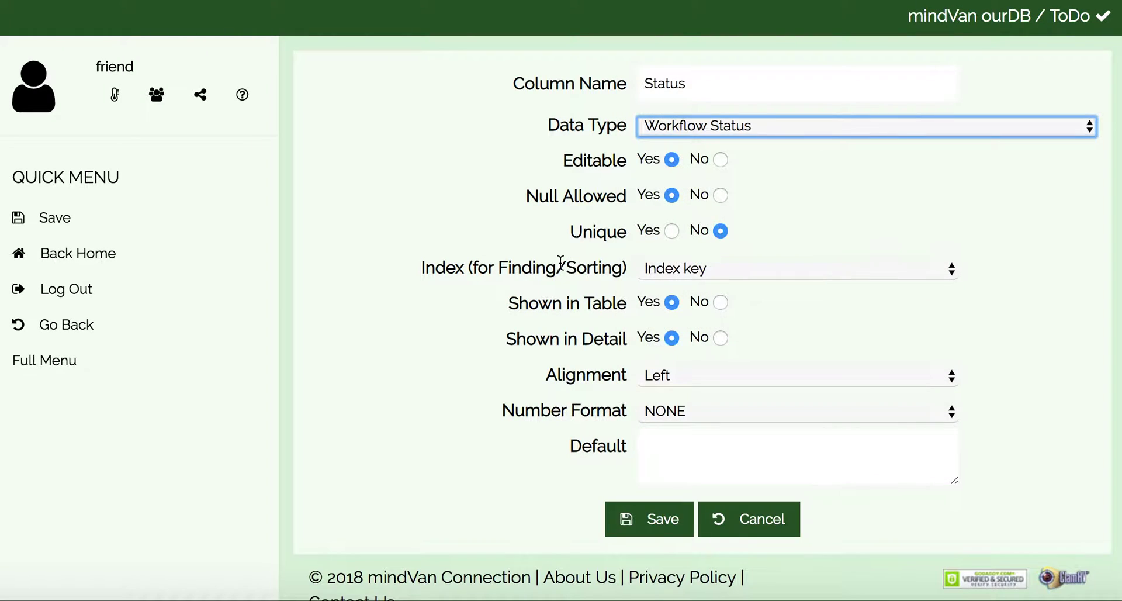
scroll(555, 292, "down", 1)
left_click(631, 473)
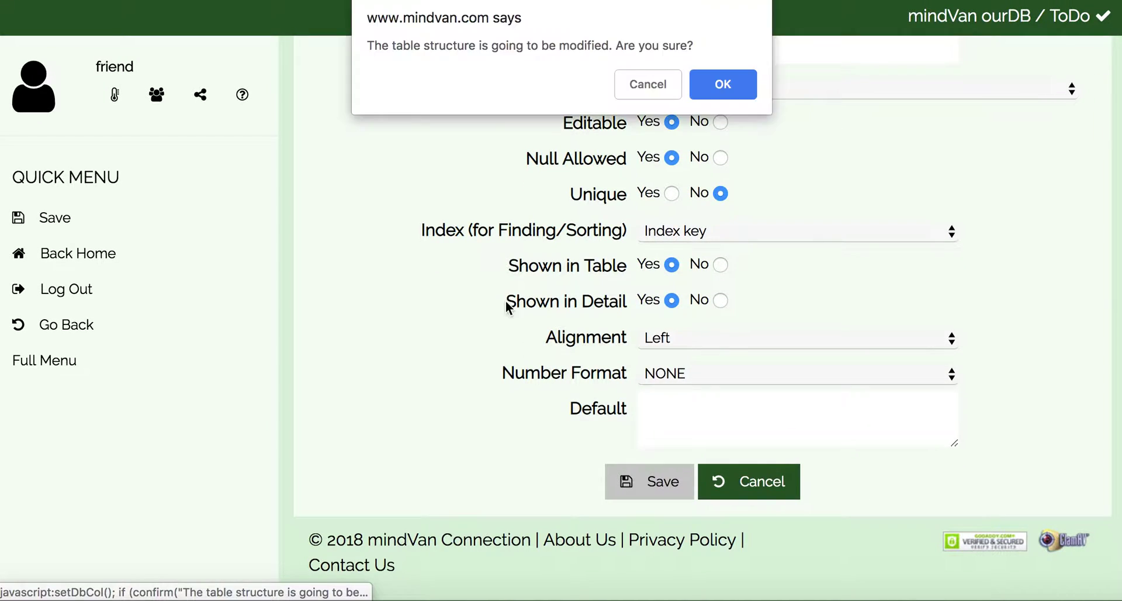
left_click(722, 84)
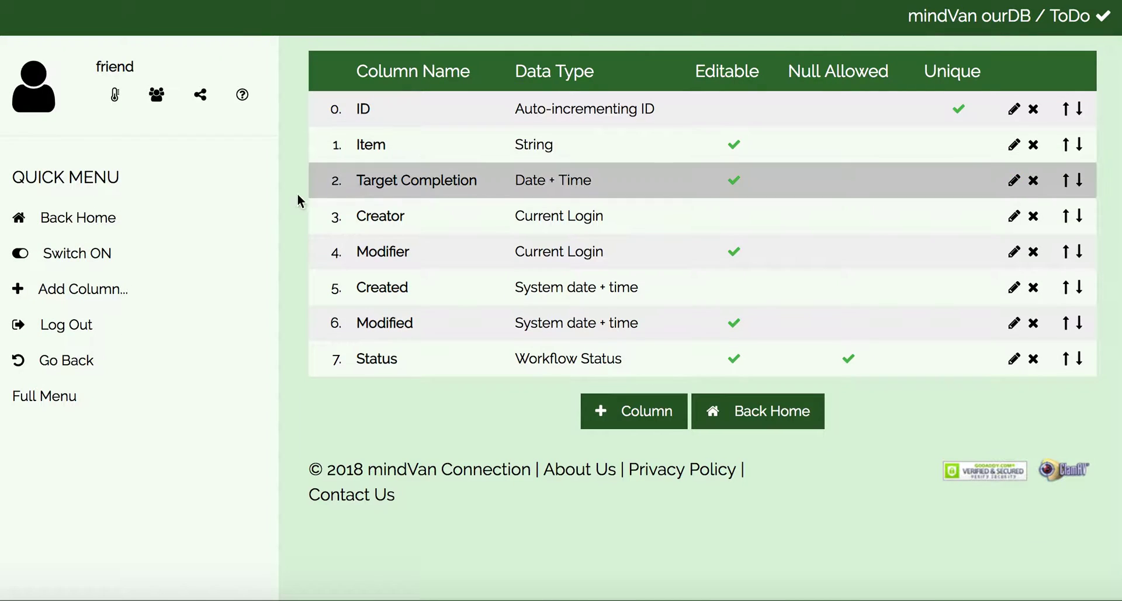
left_click(183, 253)
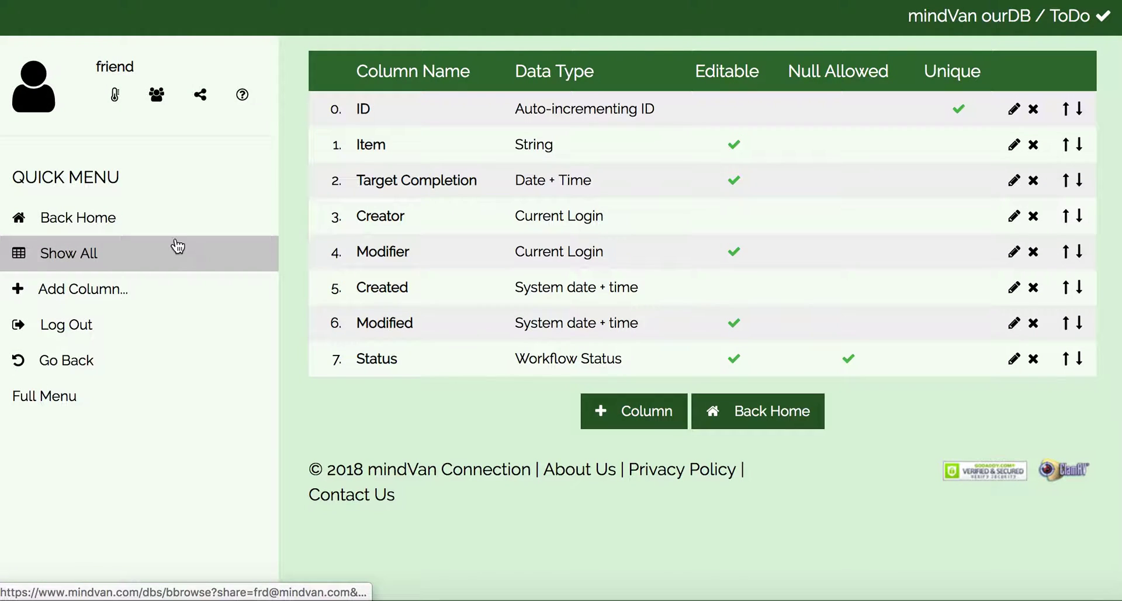
Step: Add an active "IN PROGRESS" record with remark "To-do item followed up" to the Status system database and list the statuses from the first record
left_click(155, 222)
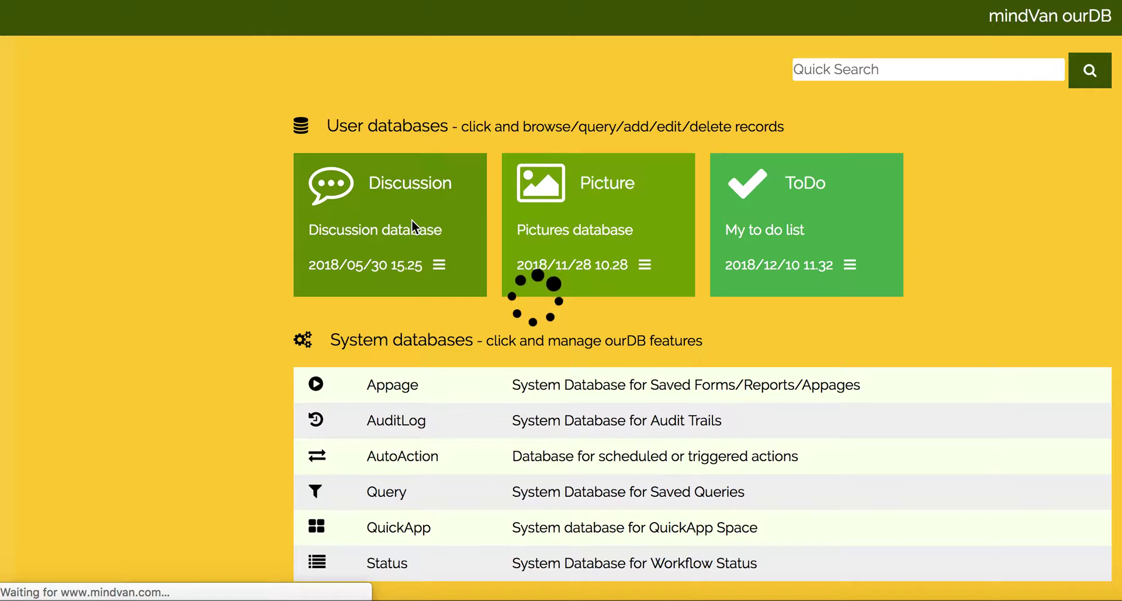
scroll(412, 220, "down", 5)
left_click(391, 308)
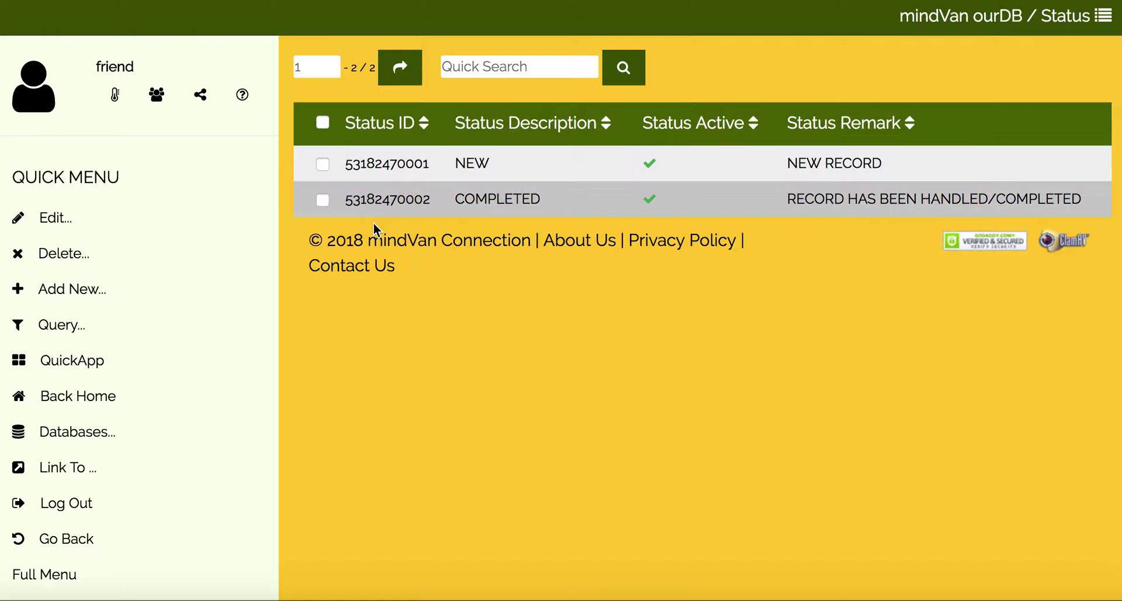
left_click(171, 298)
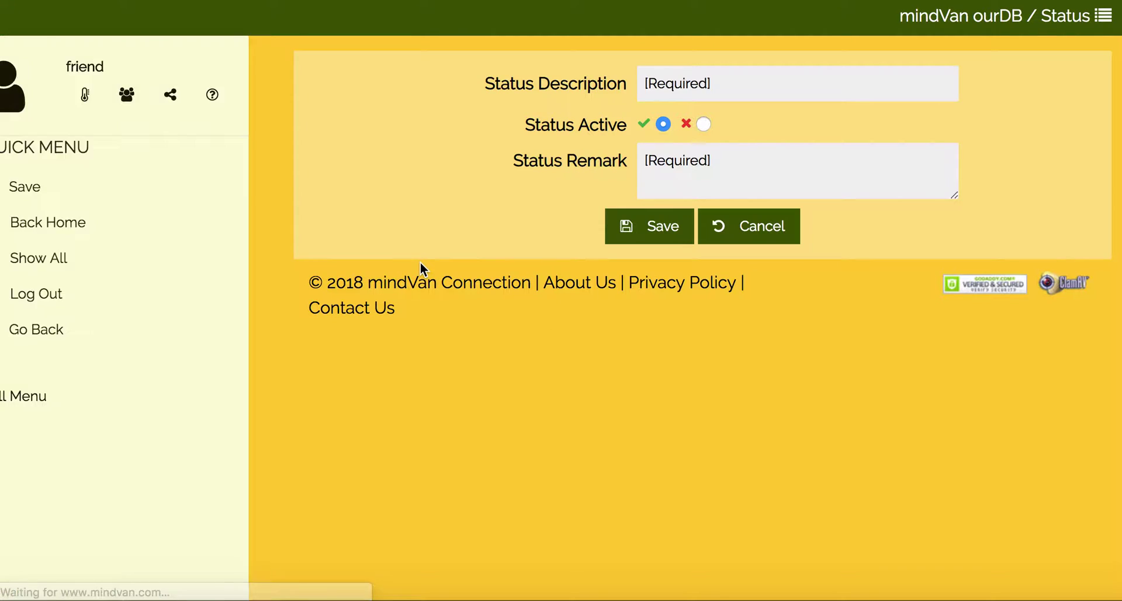
left_click(698, 82)
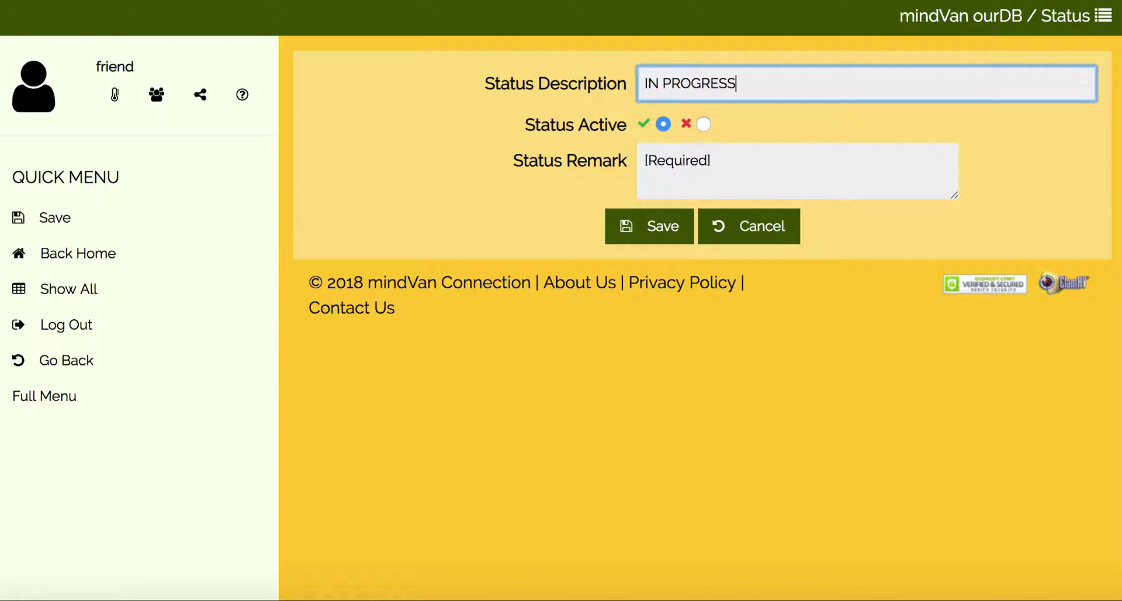
left_click(672, 160)
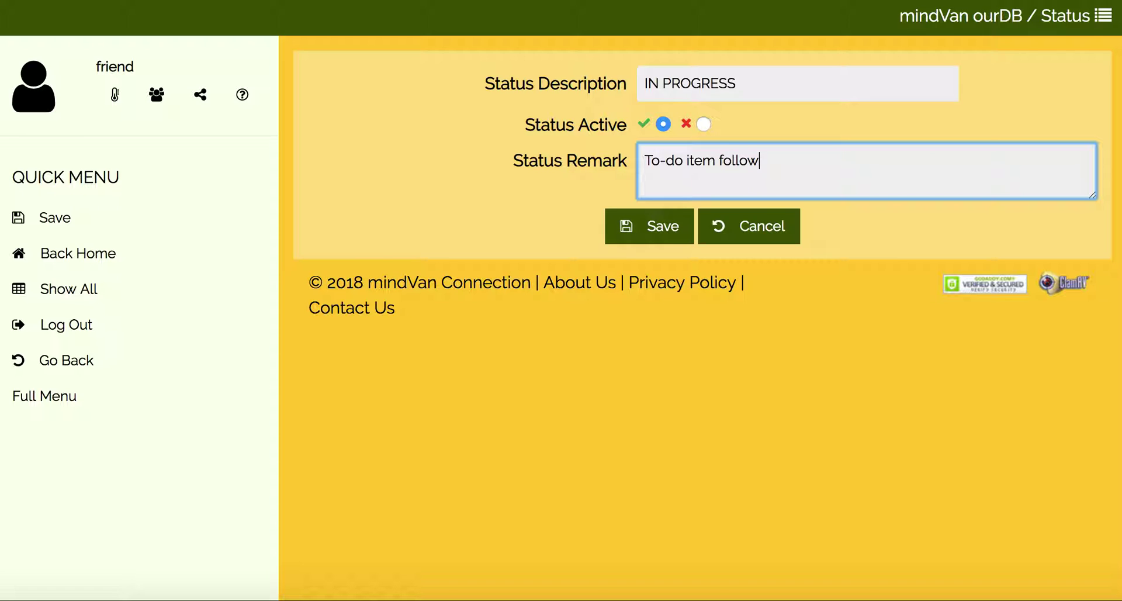
type("To-do item followed up")
left_click(641, 229)
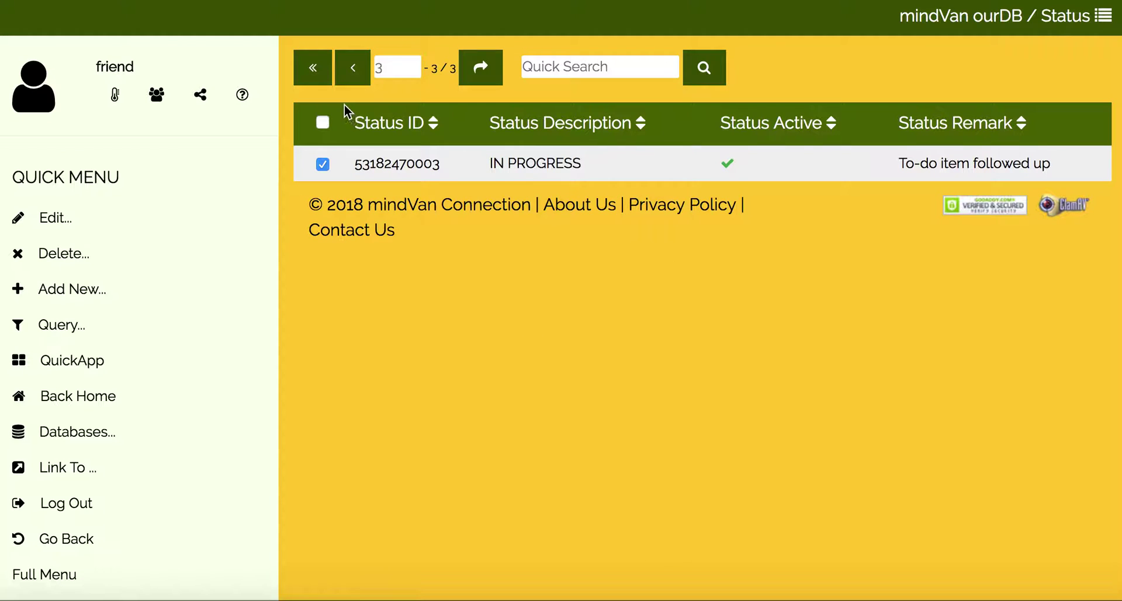
left_click(316, 69)
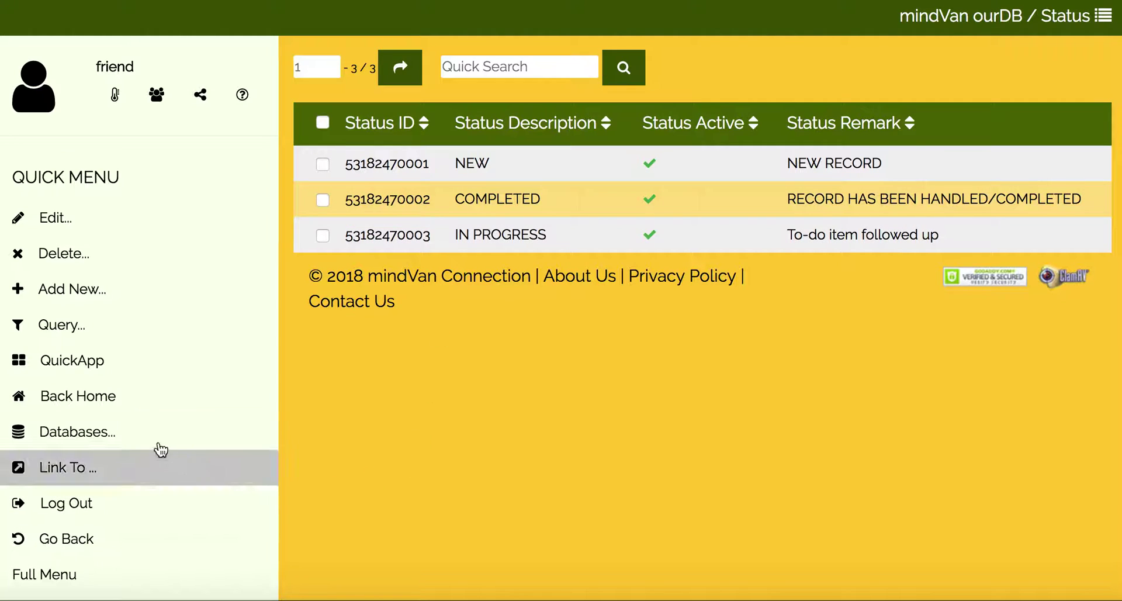
Step: Set up a query in the ToDo database that updates the Status column to NEW
left_click(131, 443)
left_click(89, 529)
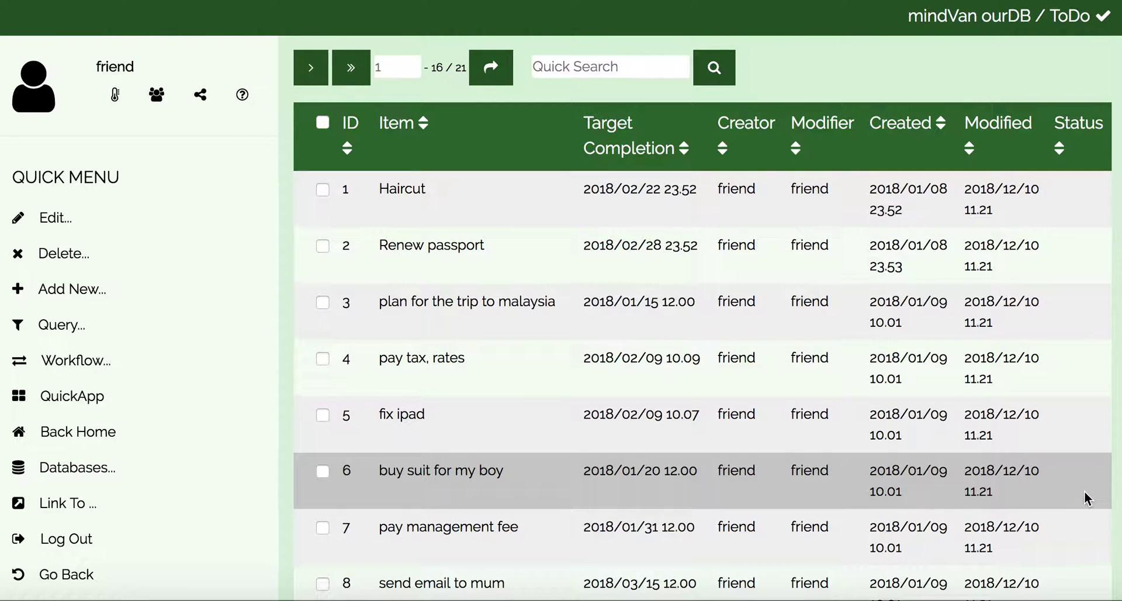
left_click(189, 328)
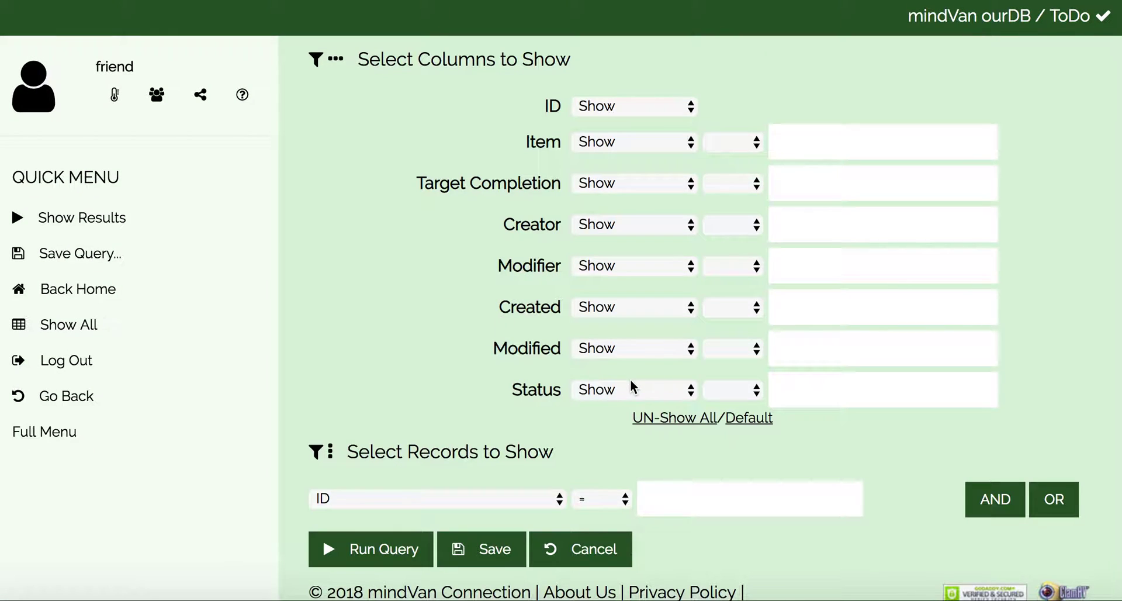
left_click(631, 387)
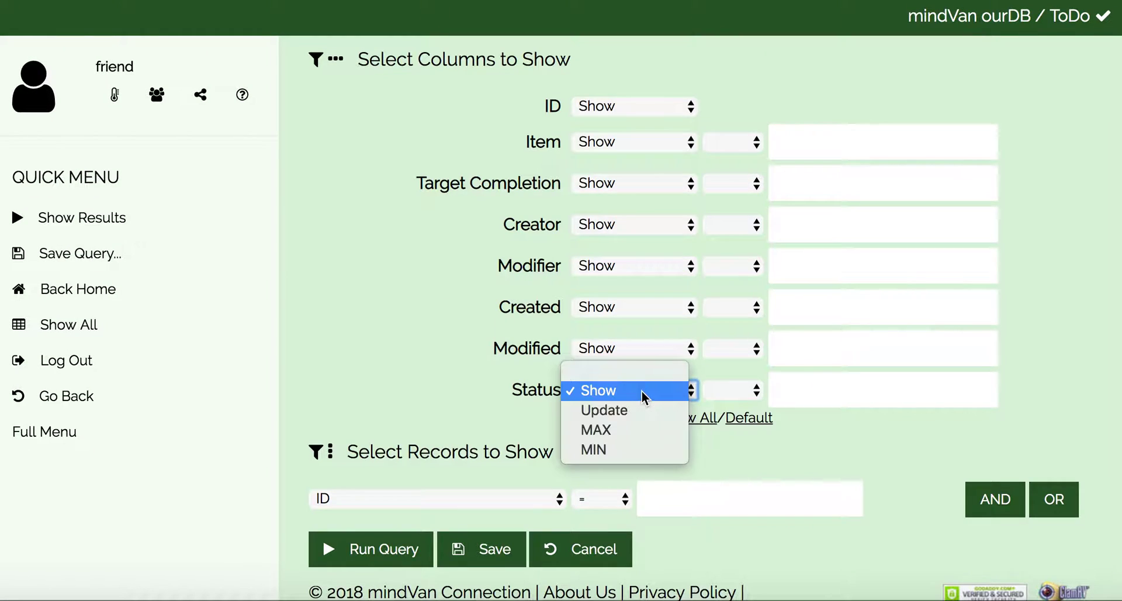
left_click(640, 410)
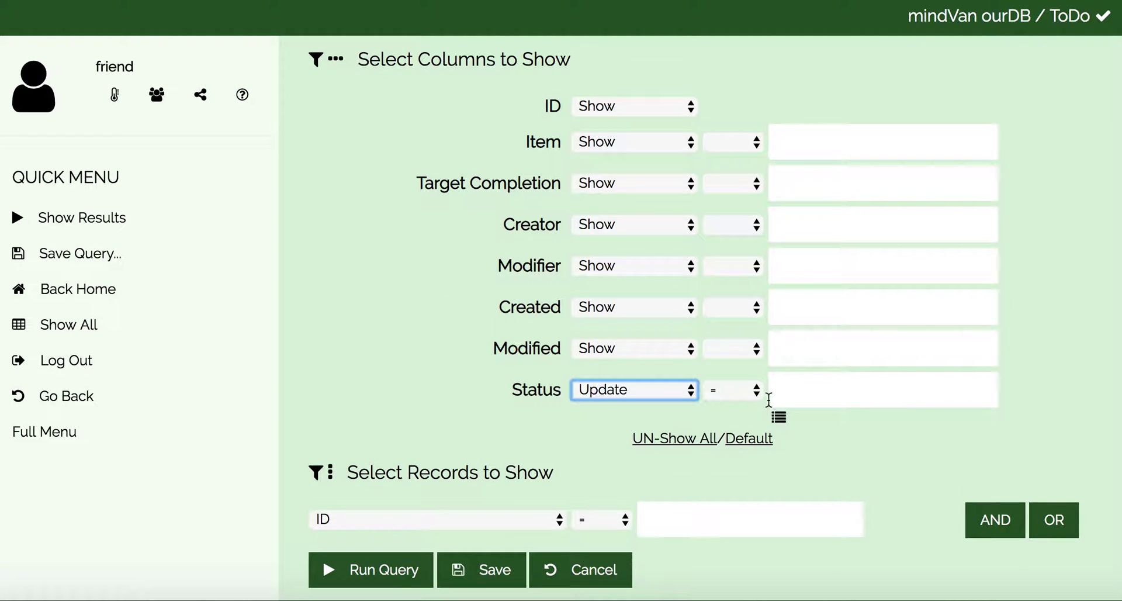
left_click(780, 418)
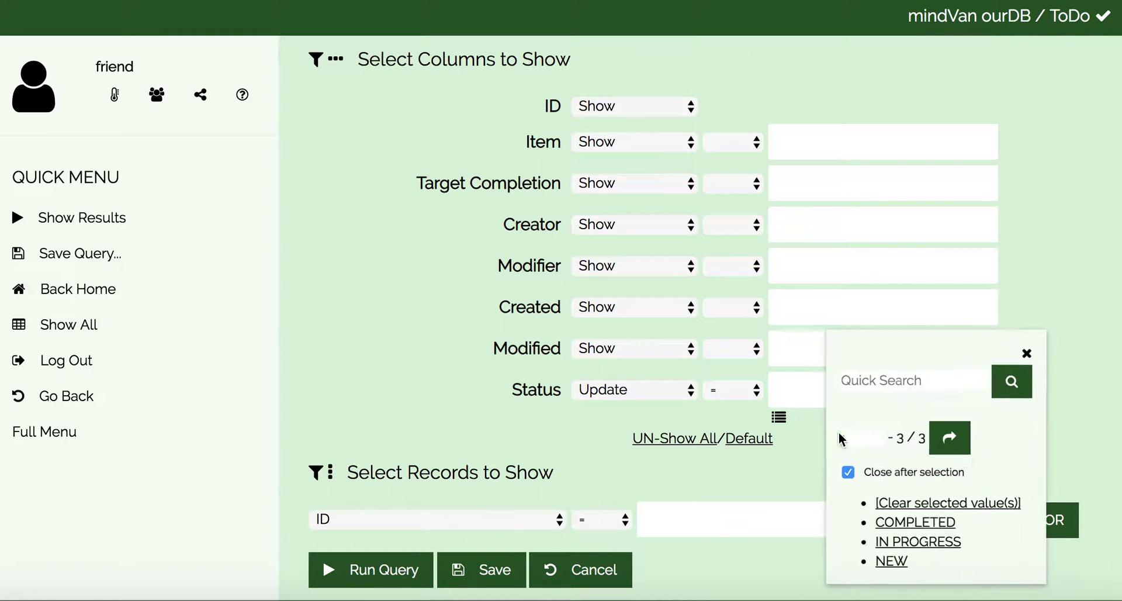
left_click(888, 568)
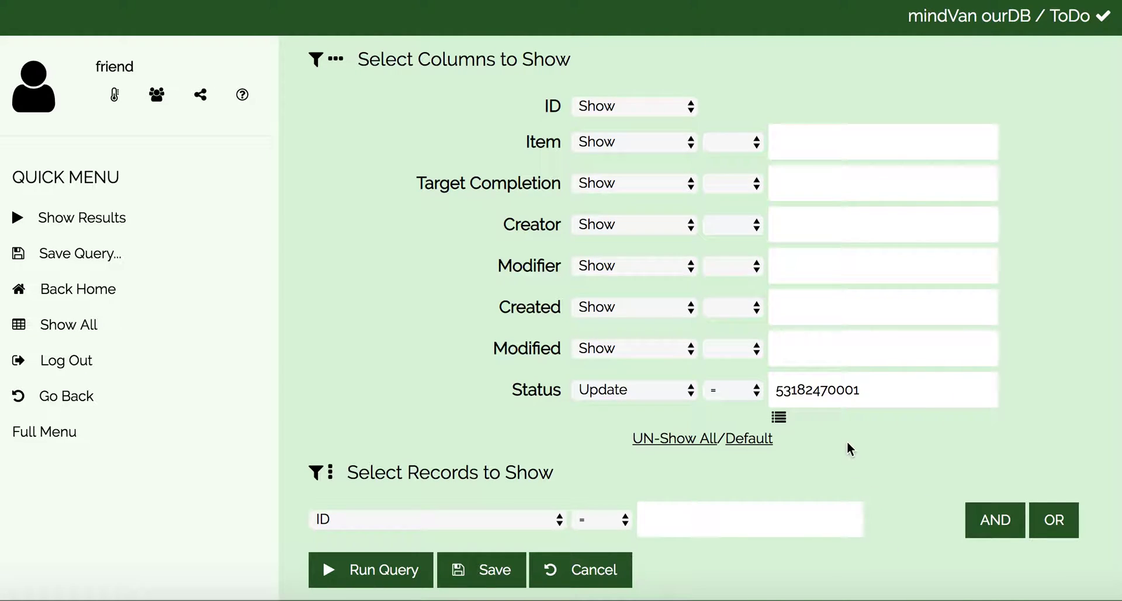
Step: Run and execute the status update query on all ToDo records, and show all records
left_click(345, 569)
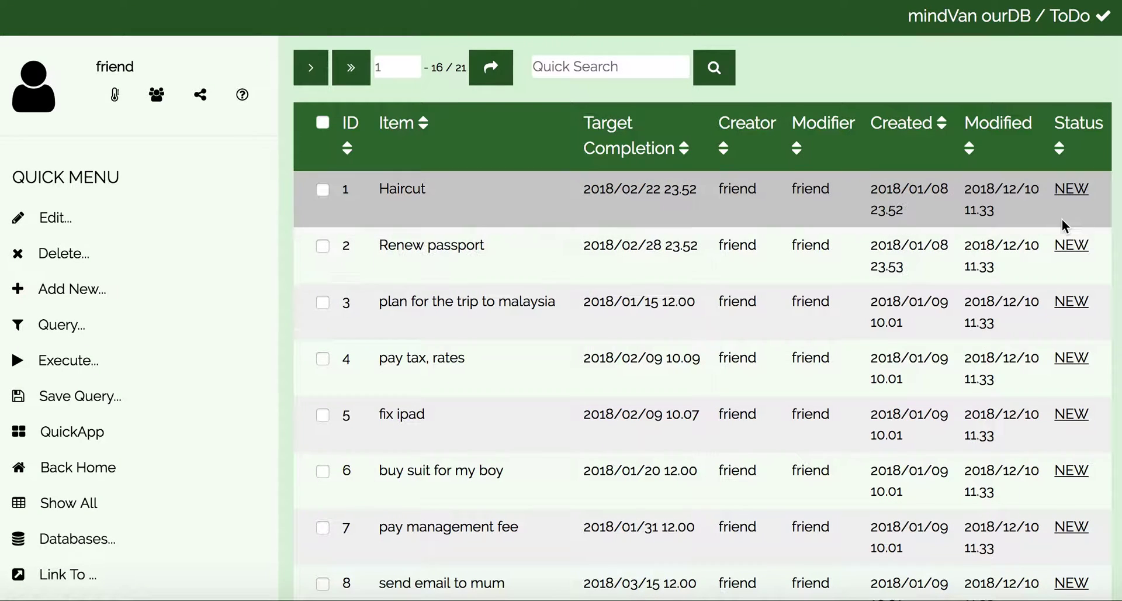
left_click(119, 354)
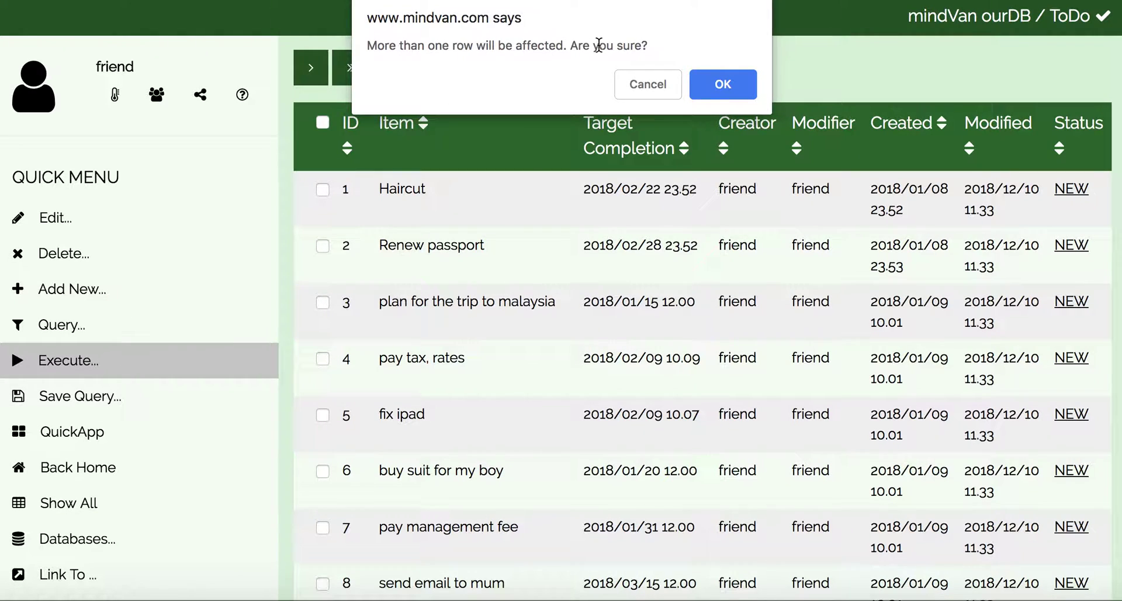
left_click(724, 85)
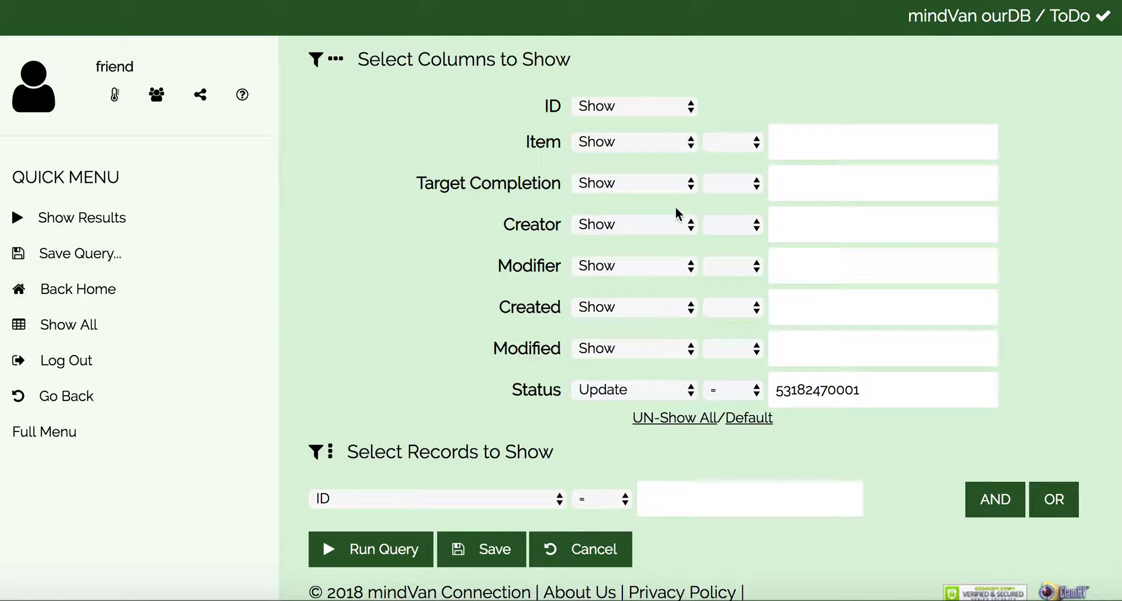
left_click(150, 331)
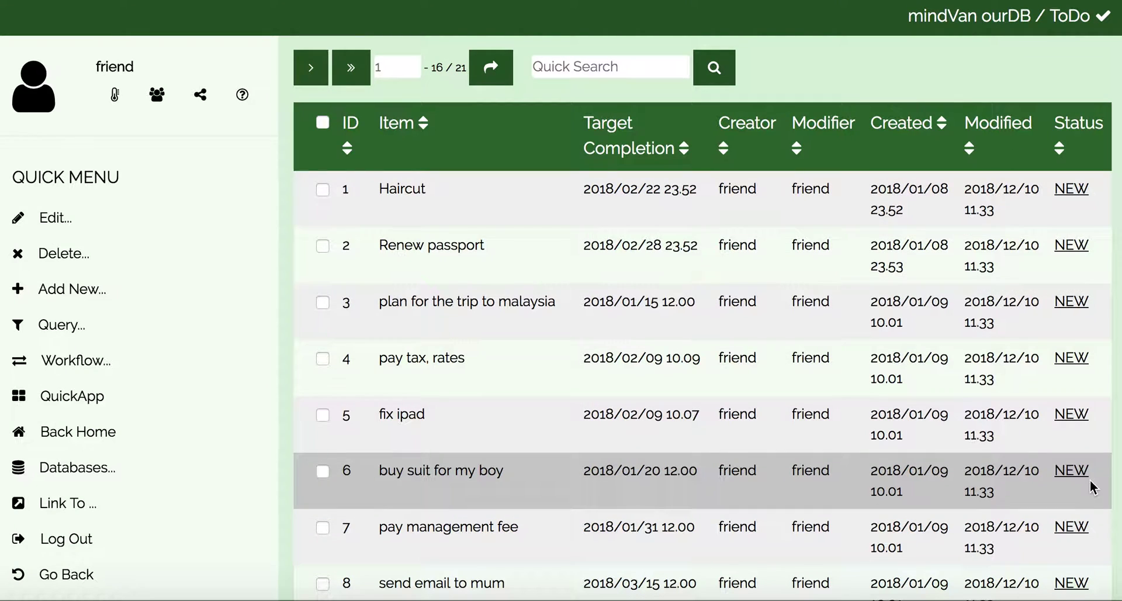
Step: Start a new ToDo workflow record with both Status From and Status To set to NEW
left_click(167, 369)
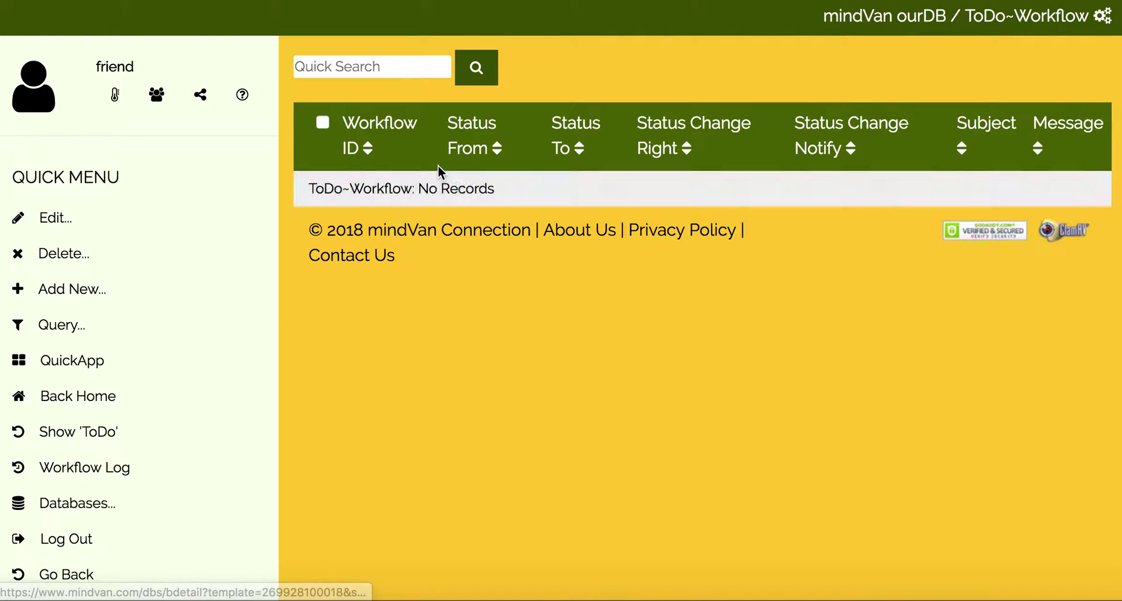
left_click(112, 294)
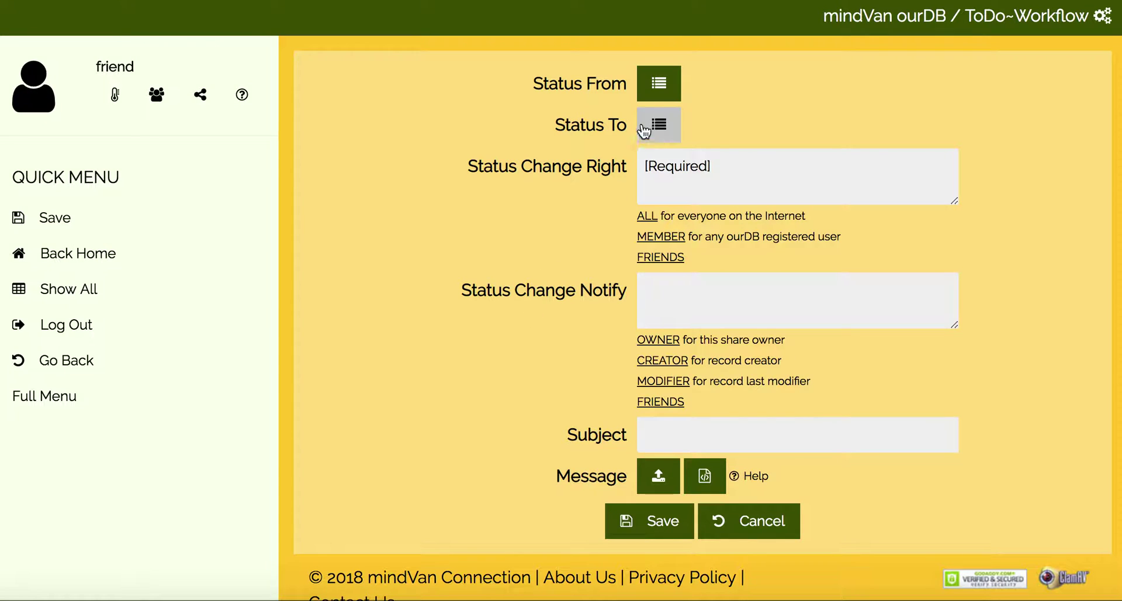
left_click(664, 82)
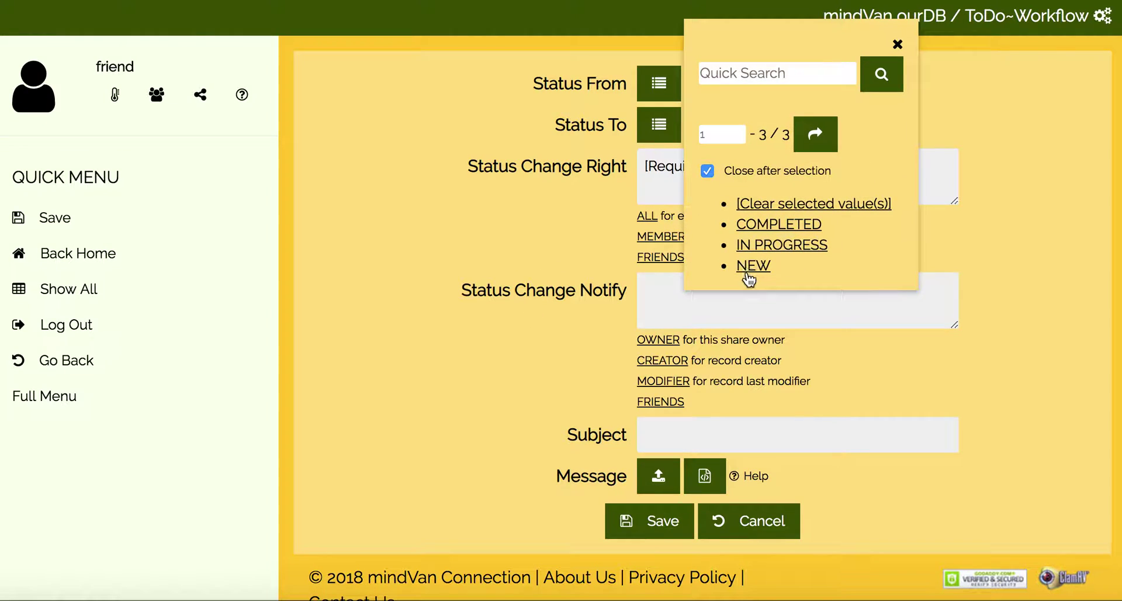
left_click(758, 255)
left_click(662, 139)
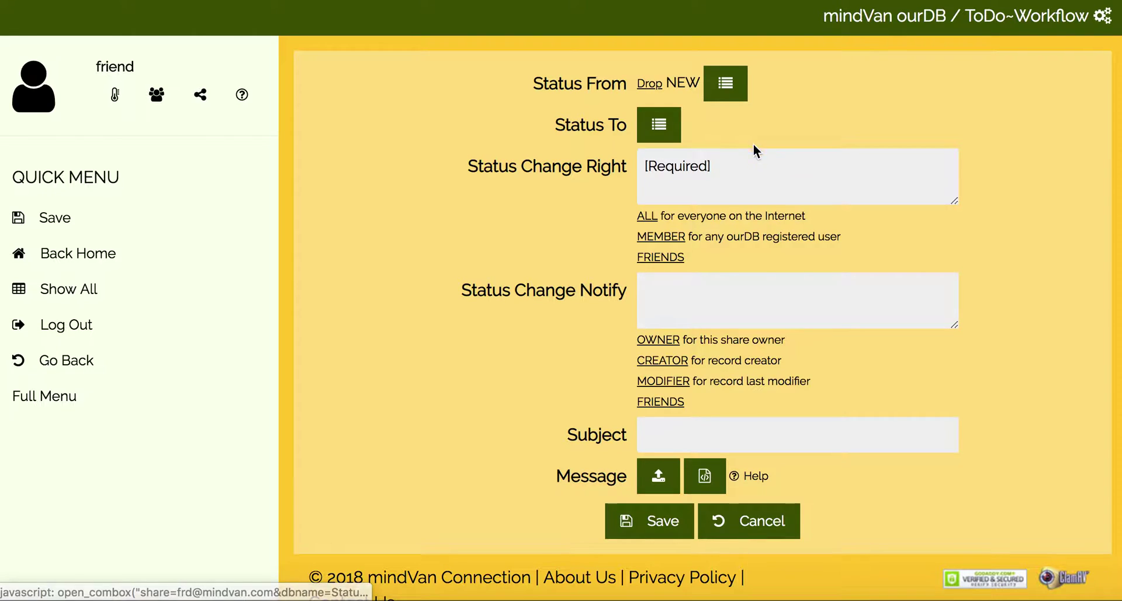
left_click(757, 292)
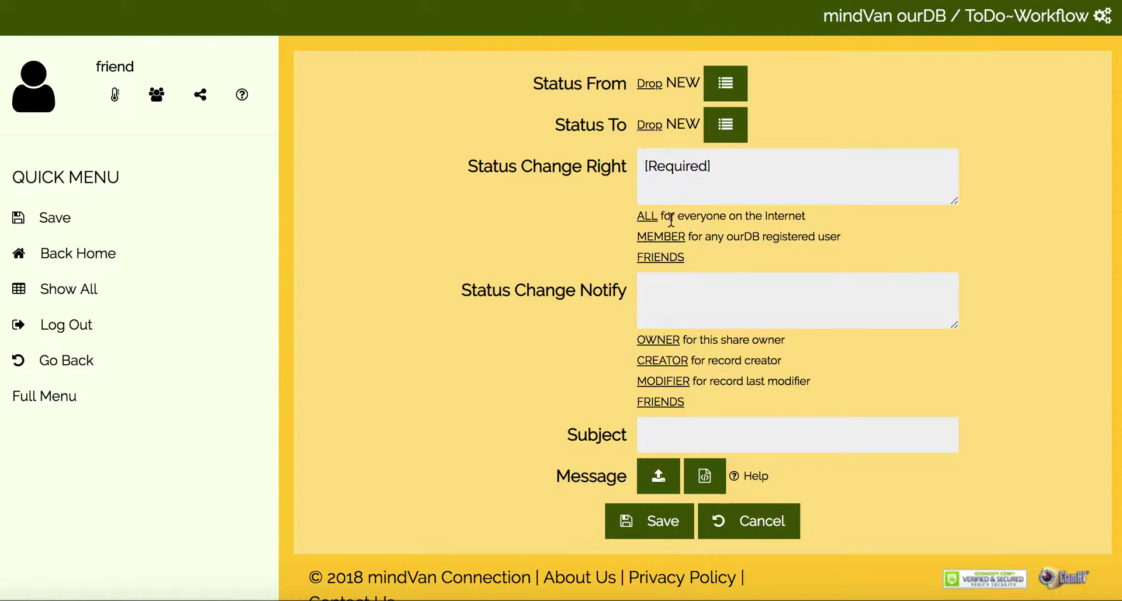
Step: Set Status Change Right and Status Change Notify to FRIENDS, and enter the subject "To-Do Item Added"
left_click(673, 260)
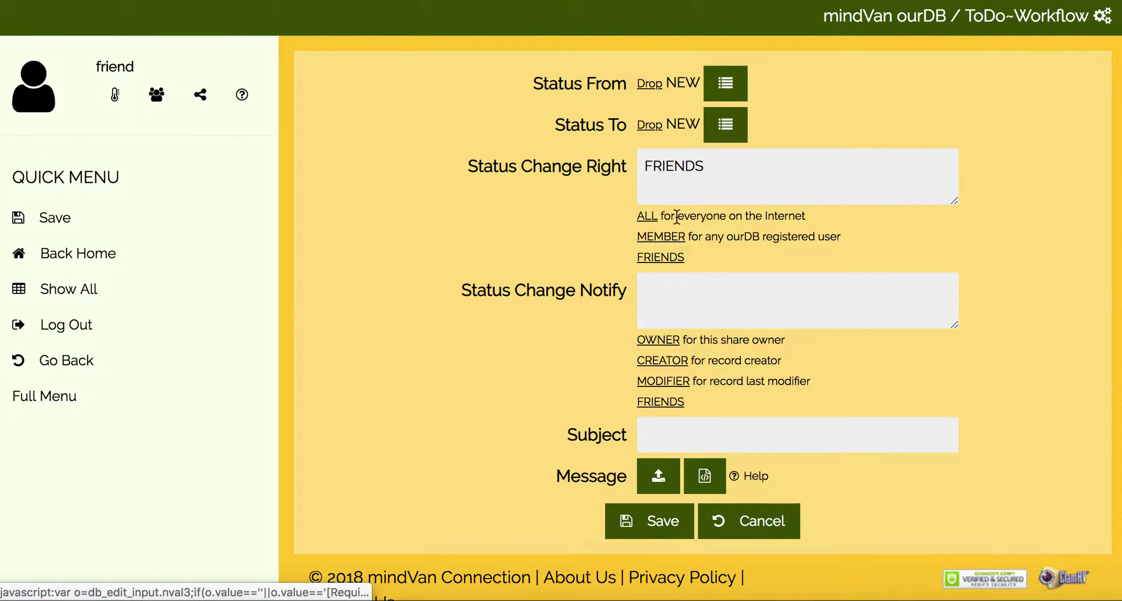
left_click(662, 402)
left_click(671, 431)
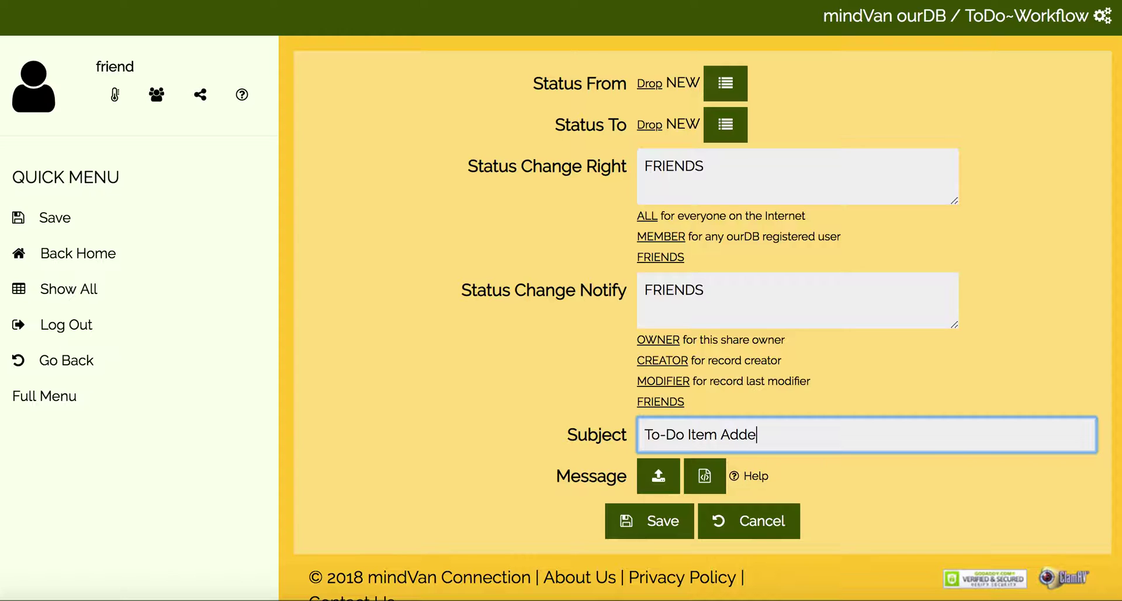
Step: Compose the message "A new to-do item has been added." signed "Friend", and save it along with the workflow record
left_click(705, 476)
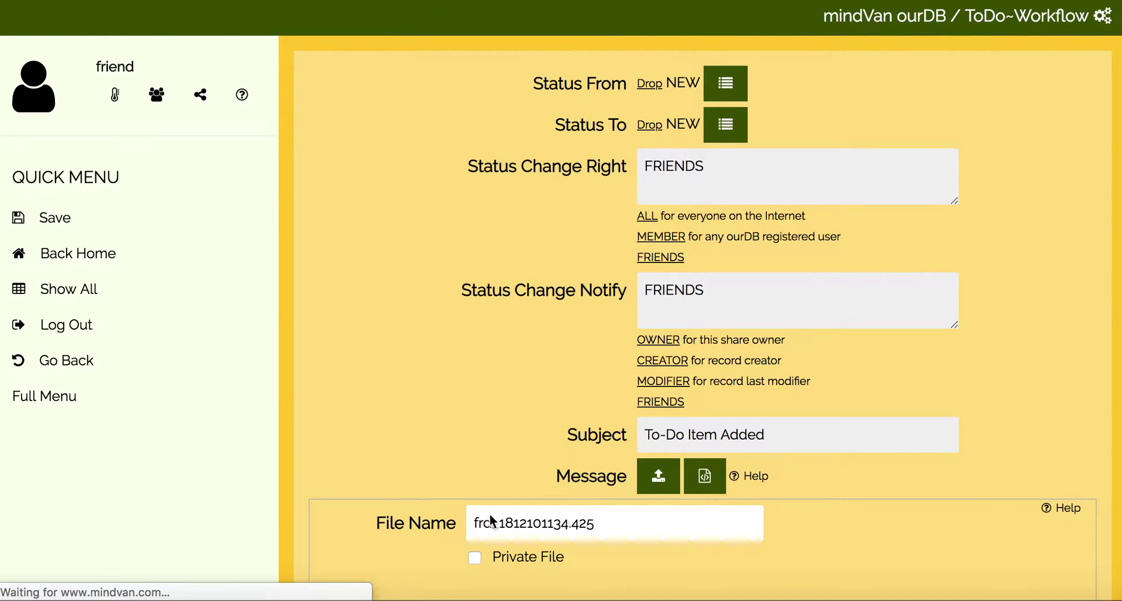
scroll(451, 542, "down", 4)
left_click(445, 448)
type("A new to-do i")
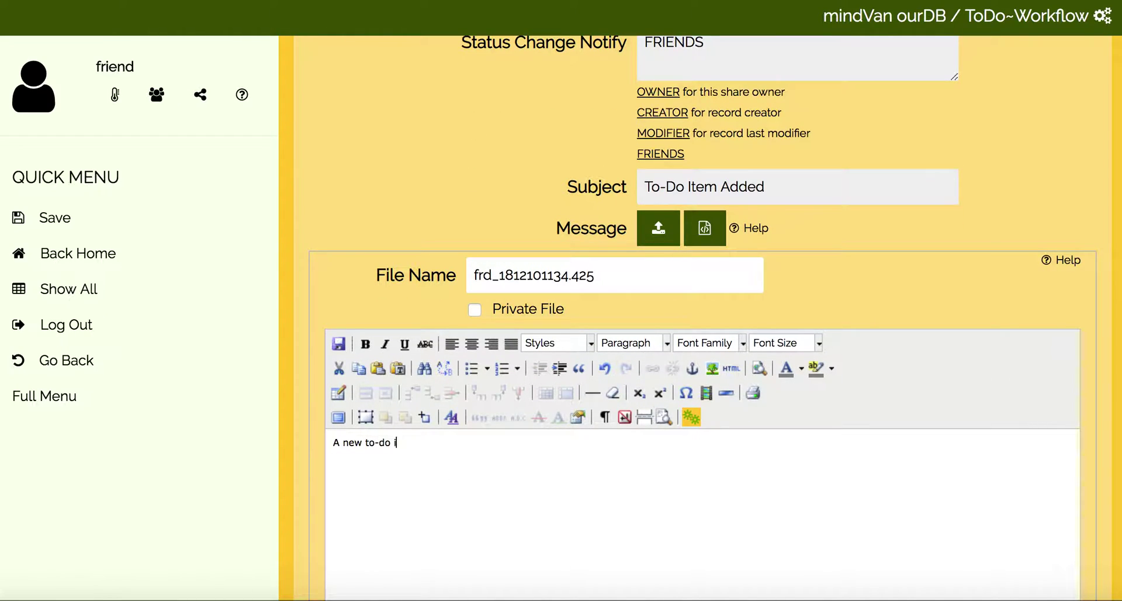
type("tem has been added.")
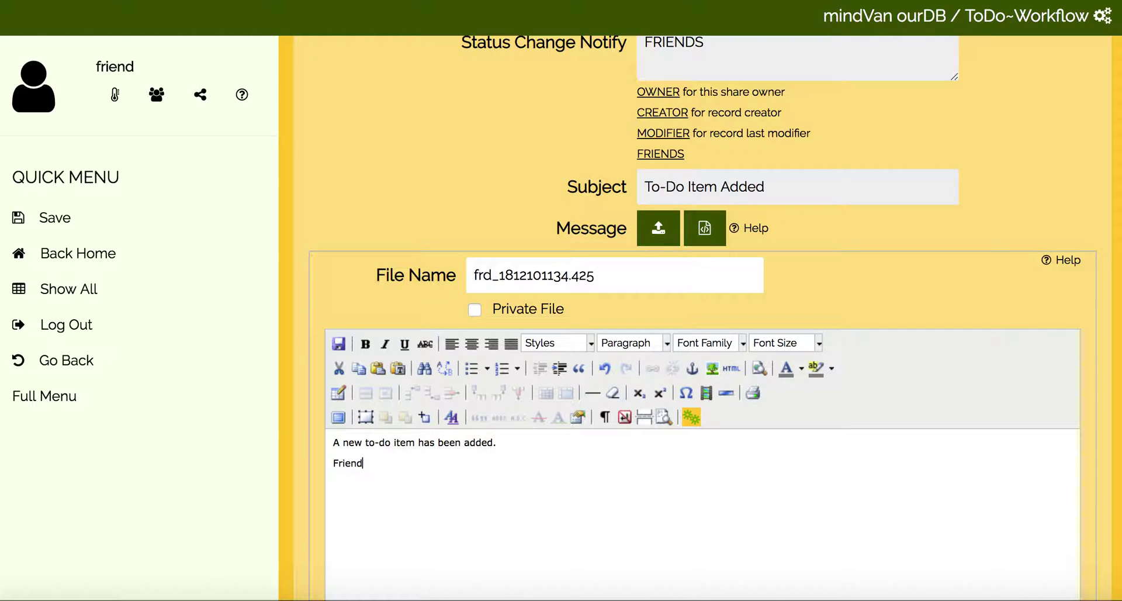
left_click(339, 342)
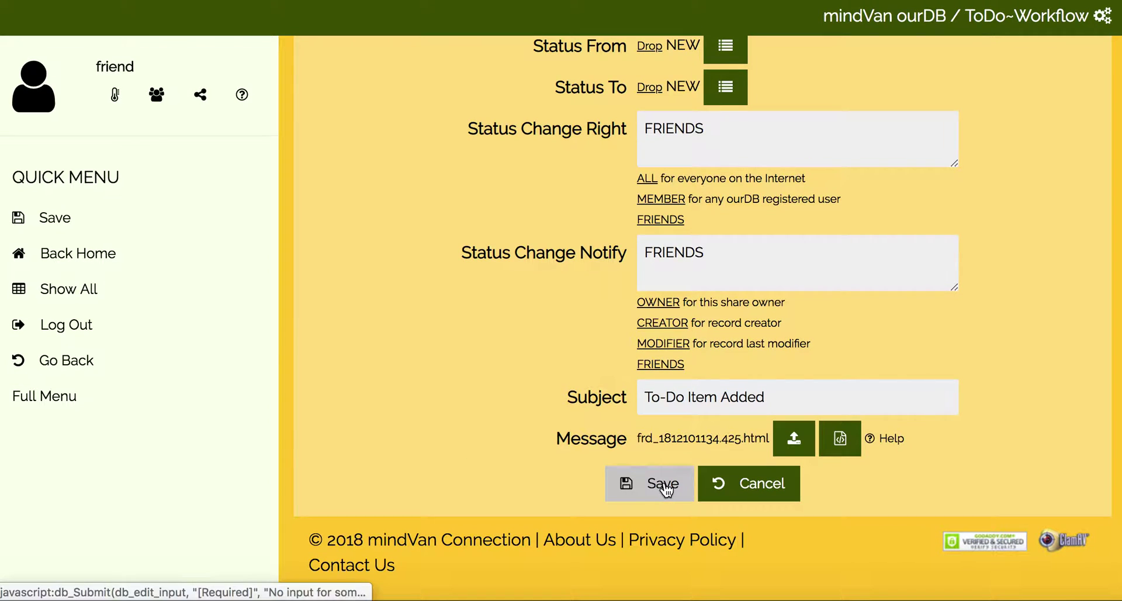
left_click(666, 488)
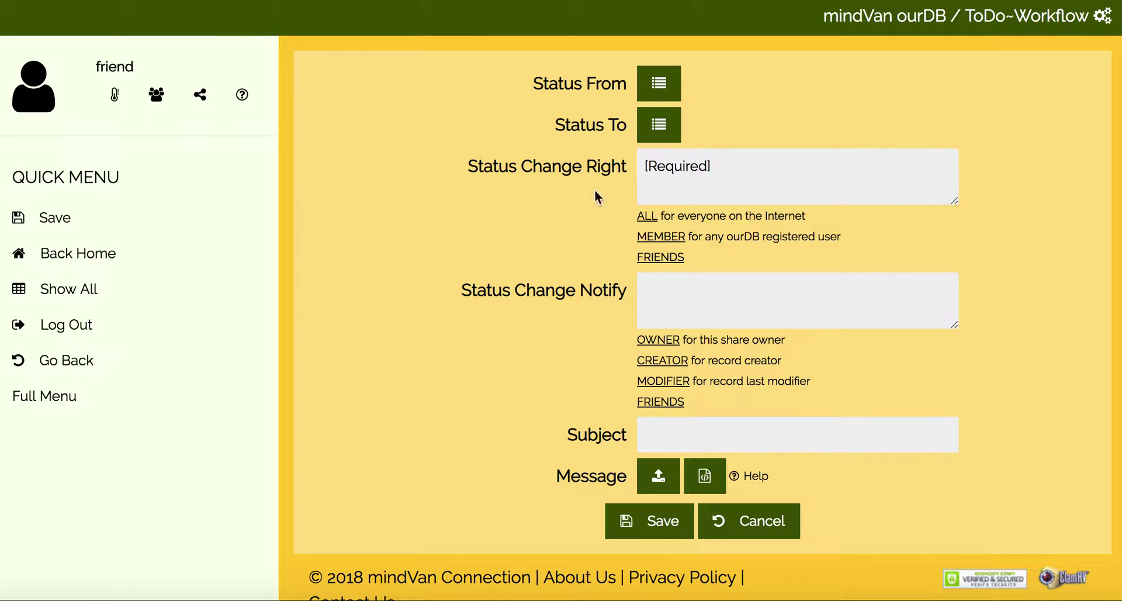
Step: Set the new workflow record's Status From to NEW and Status To to IN PROGRESS
left_click(661, 95)
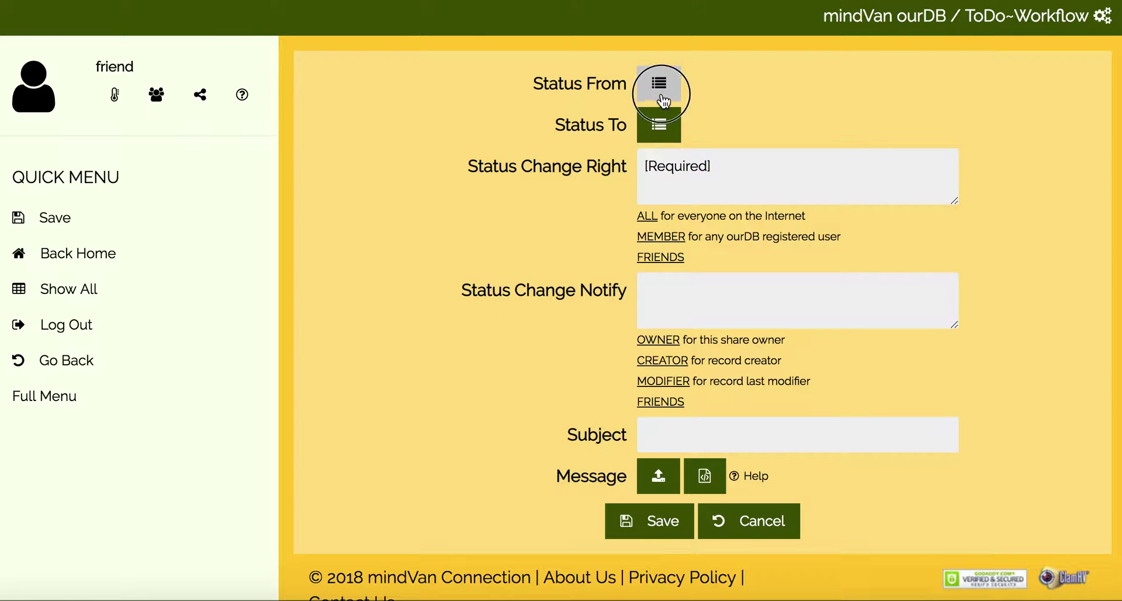
left_click(752, 267)
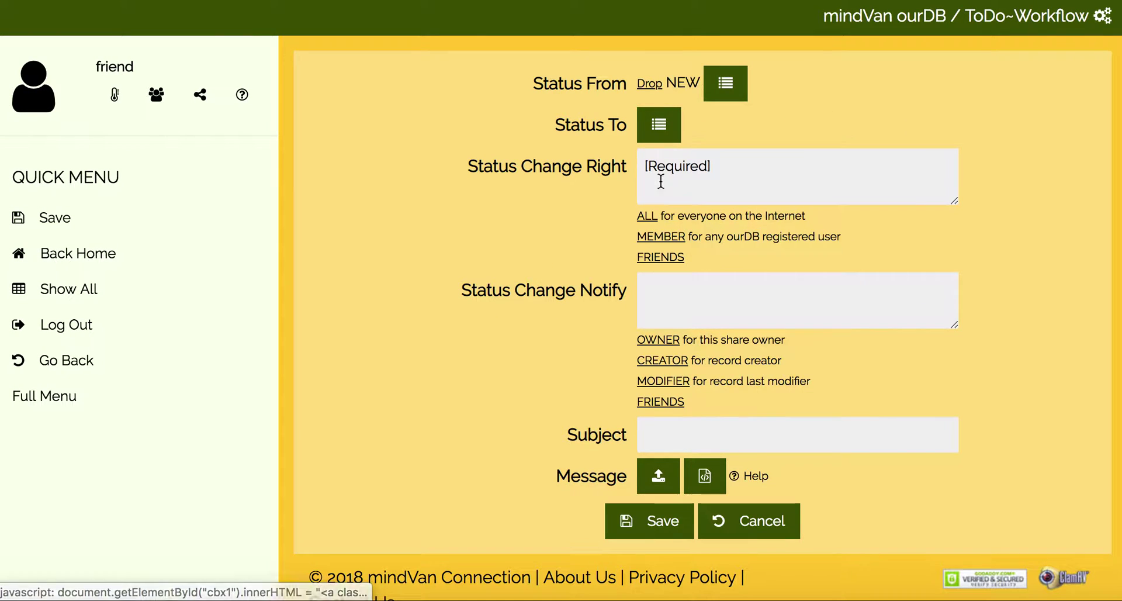
left_click(658, 125)
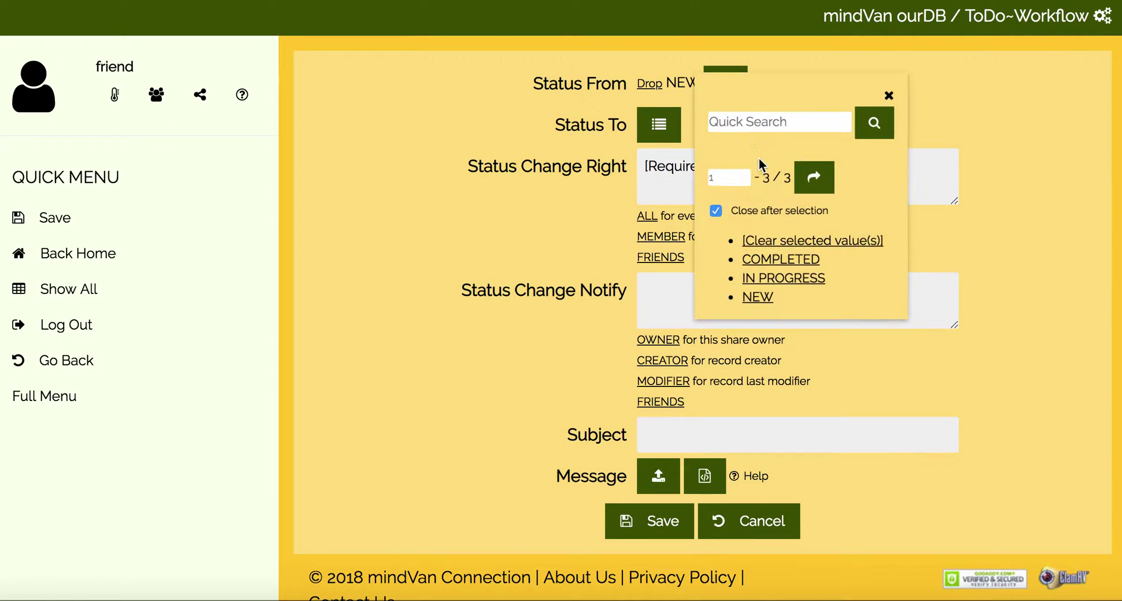
left_click(764, 277)
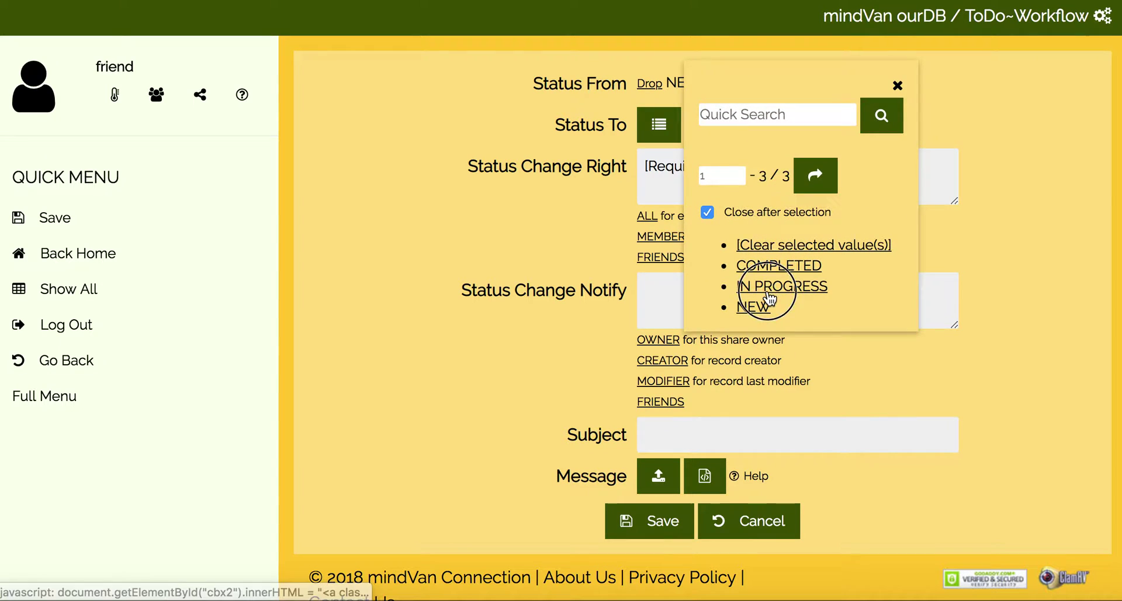
Step: Set Status Change Right and Status Change Notify to FRIENDS, and enter the subject "To-Do Item Followed Up"
left_click(672, 256)
left_click(667, 403)
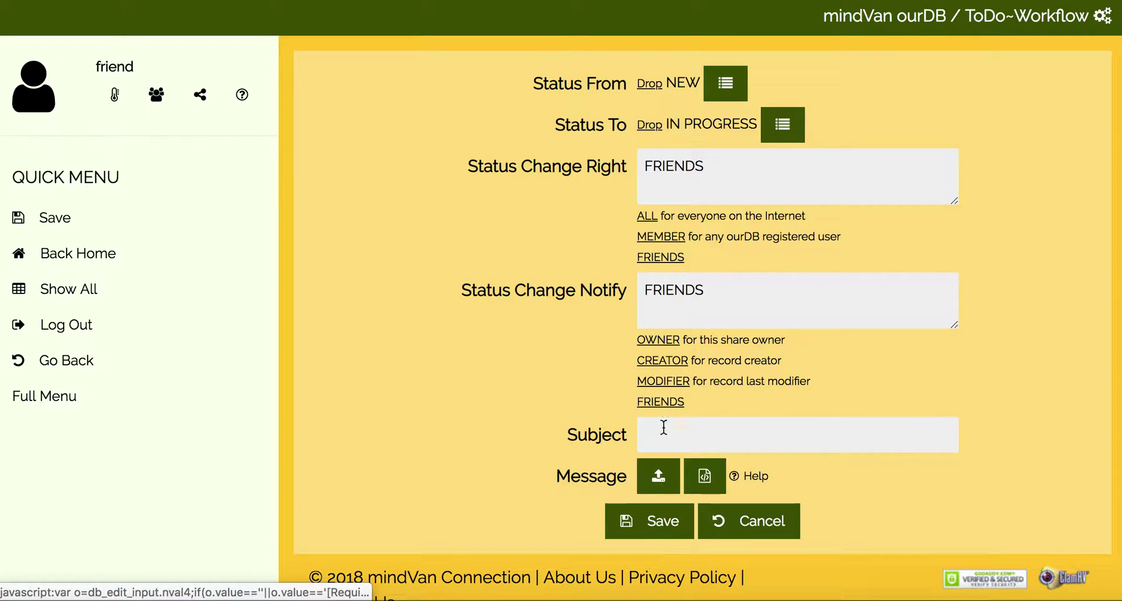
left_click(664, 433)
type("To-")
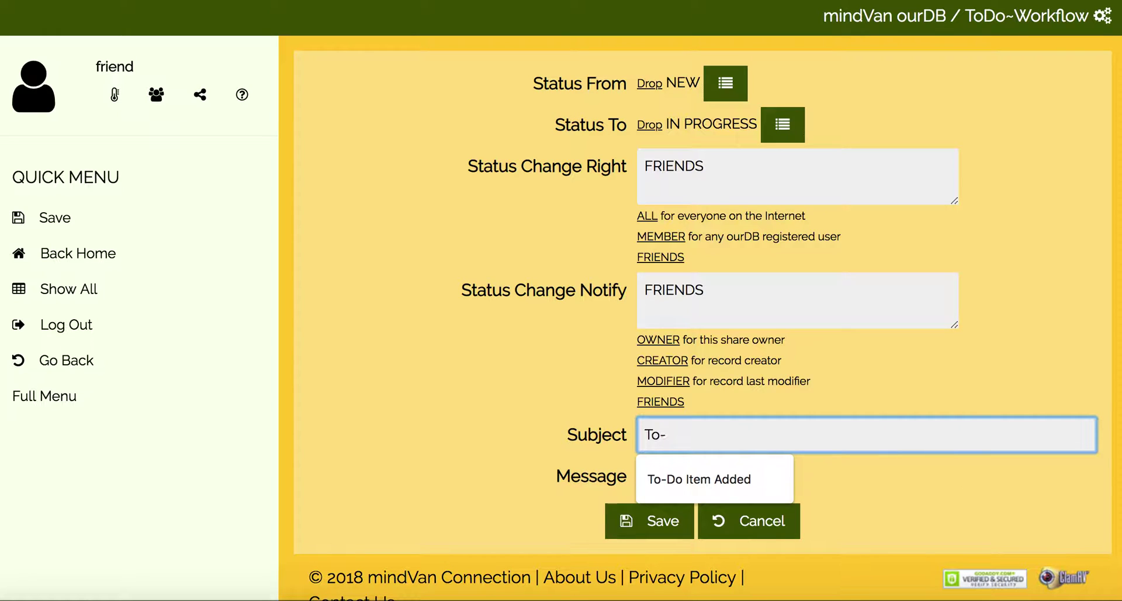
type("Do Item Followed Up")
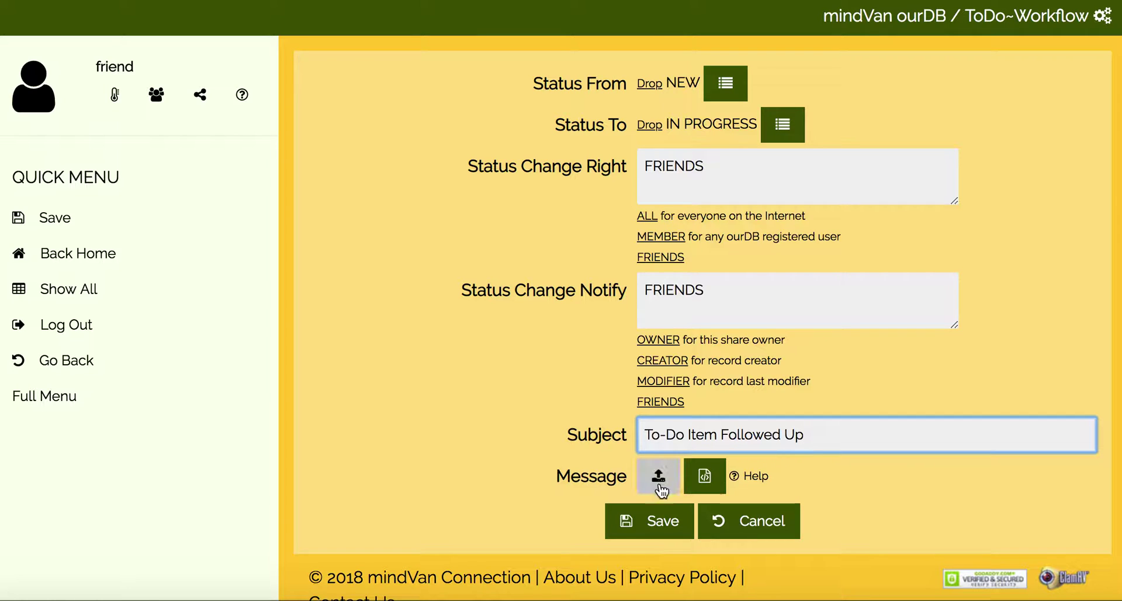
Step: Compose the message "A to-do item has been followed up." and save it along with the workflow record
left_click(704, 475)
scroll(458, 338, "down", 4)
scroll(458, 338, "down", 3)
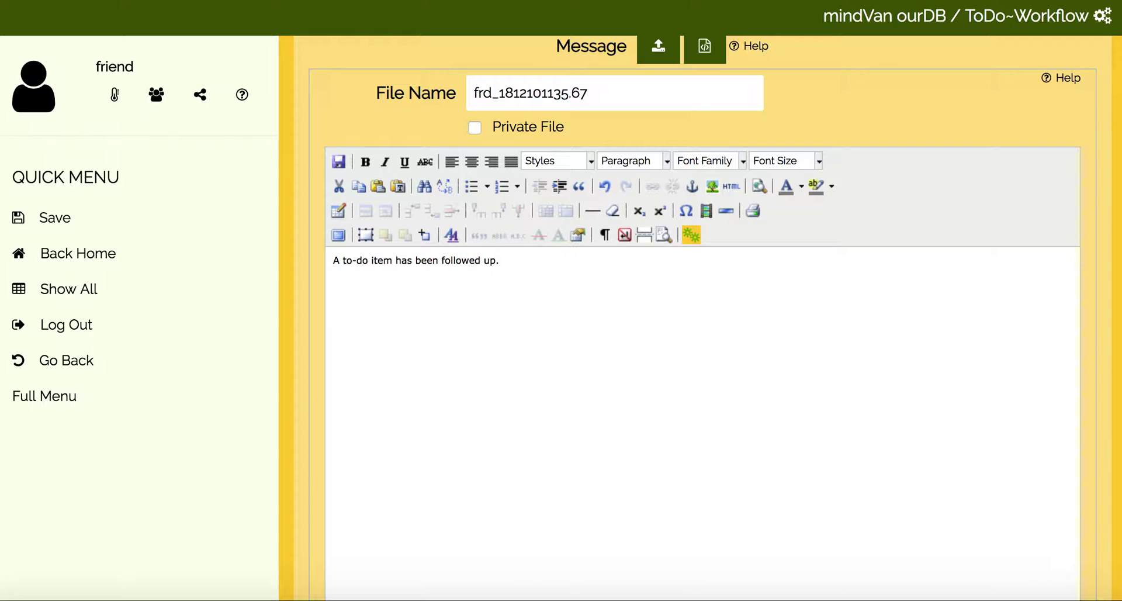
left_click(338, 161)
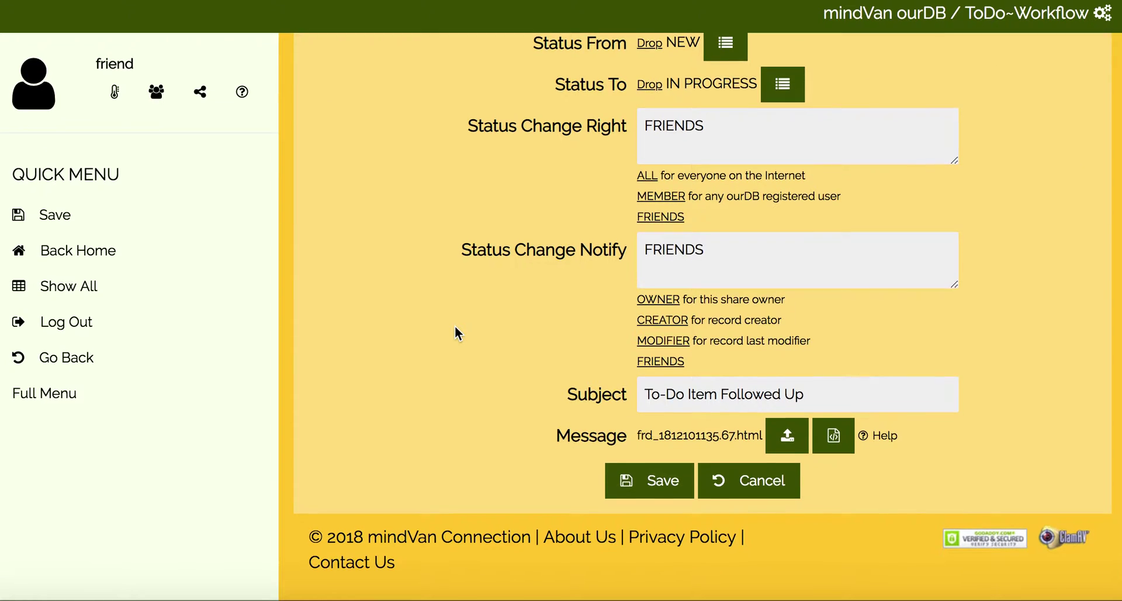
left_click(664, 494)
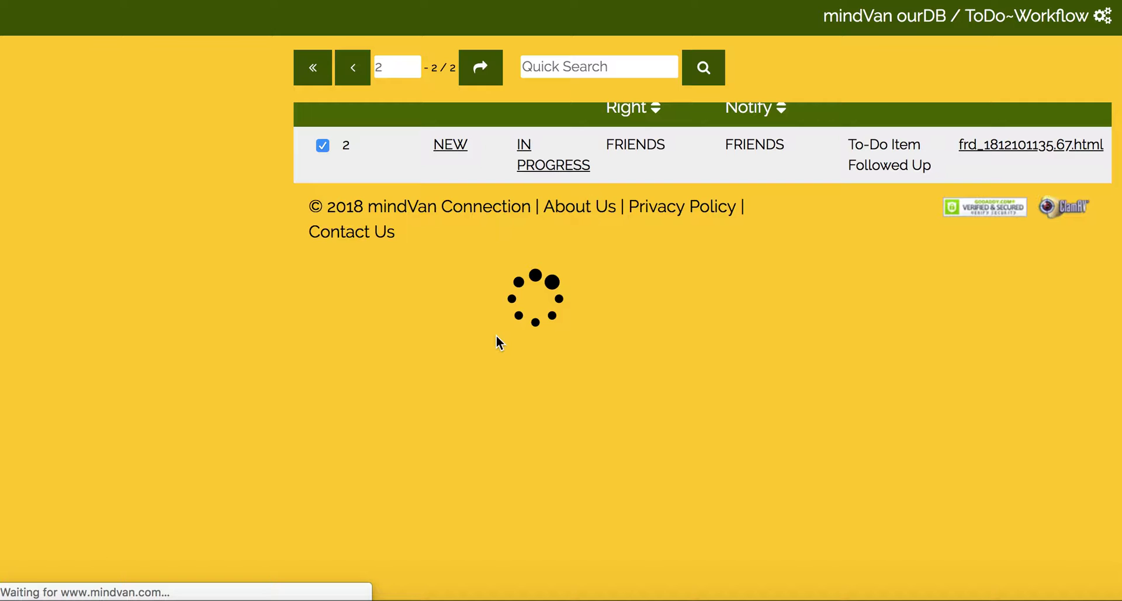
Step: Start another ToDo workflow record with Status From set to IN PROGRESS and Status To set to COMPLETED
left_click(132, 292)
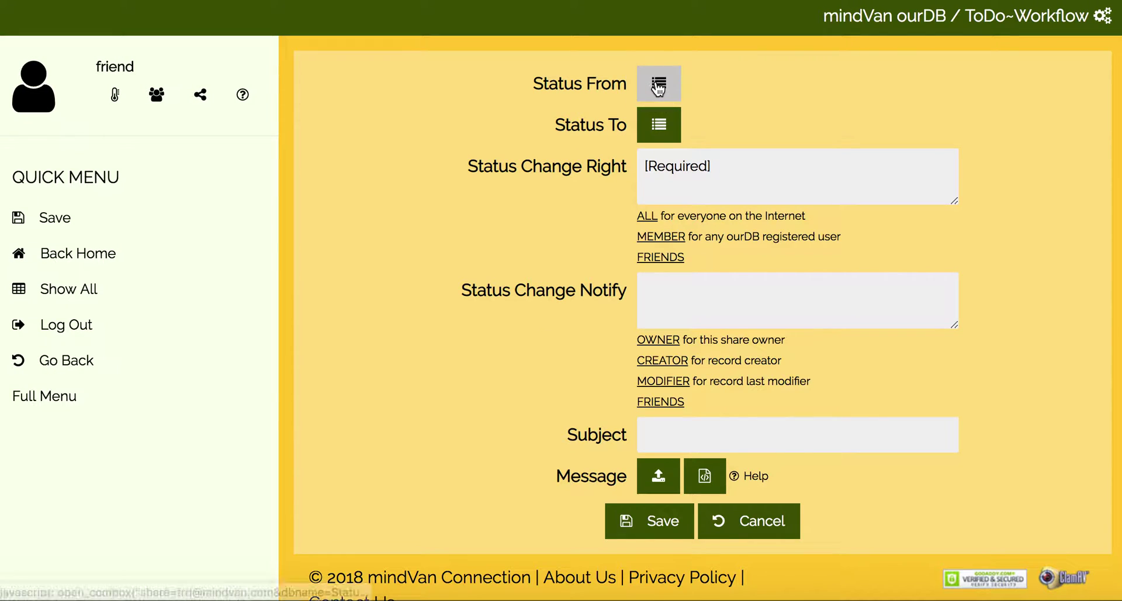
left_click(658, 83)
left_click(764, 240)
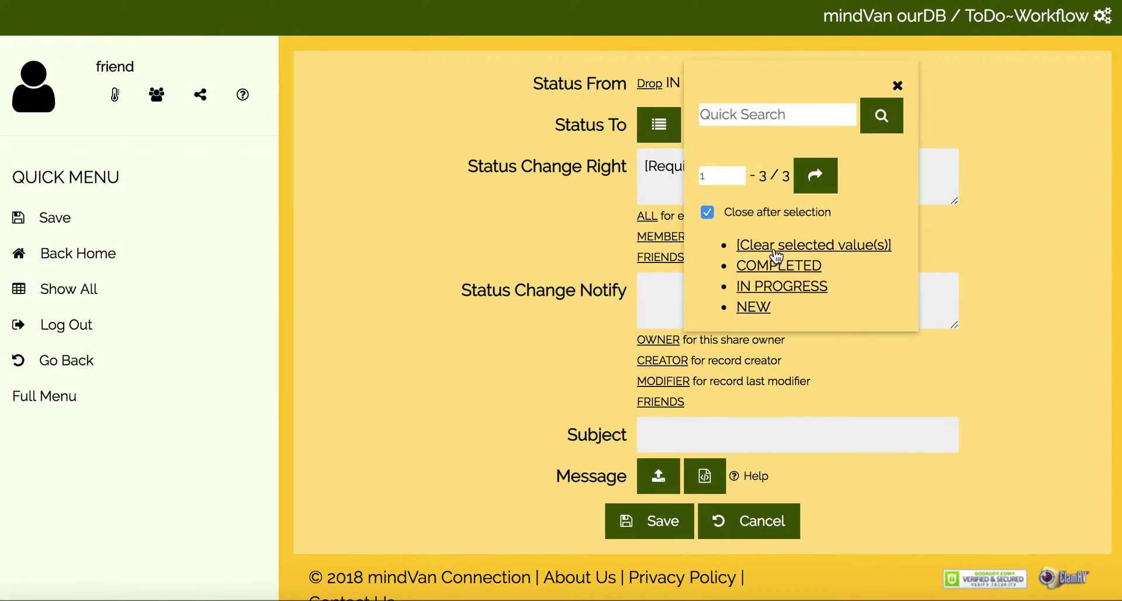
left_click(775, 264)
Step: Give FRIENDS the status change right and notification, and enter the subject "To-Do Item Completed"
left_click(672, 260)
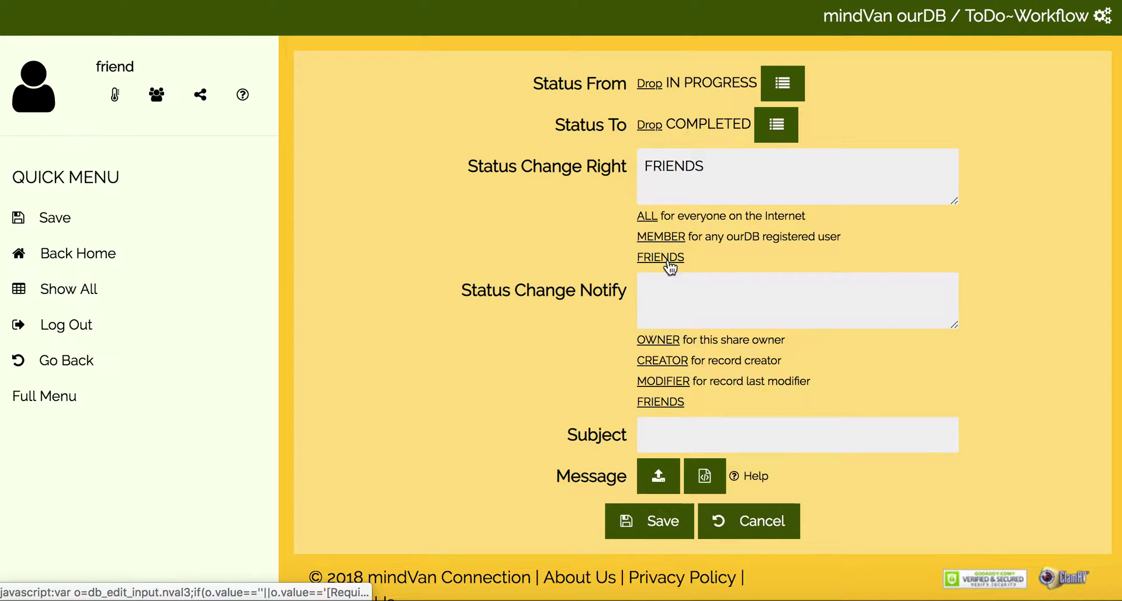
left_click(663, 401)
left_click(660, 434)
type("To-Do")
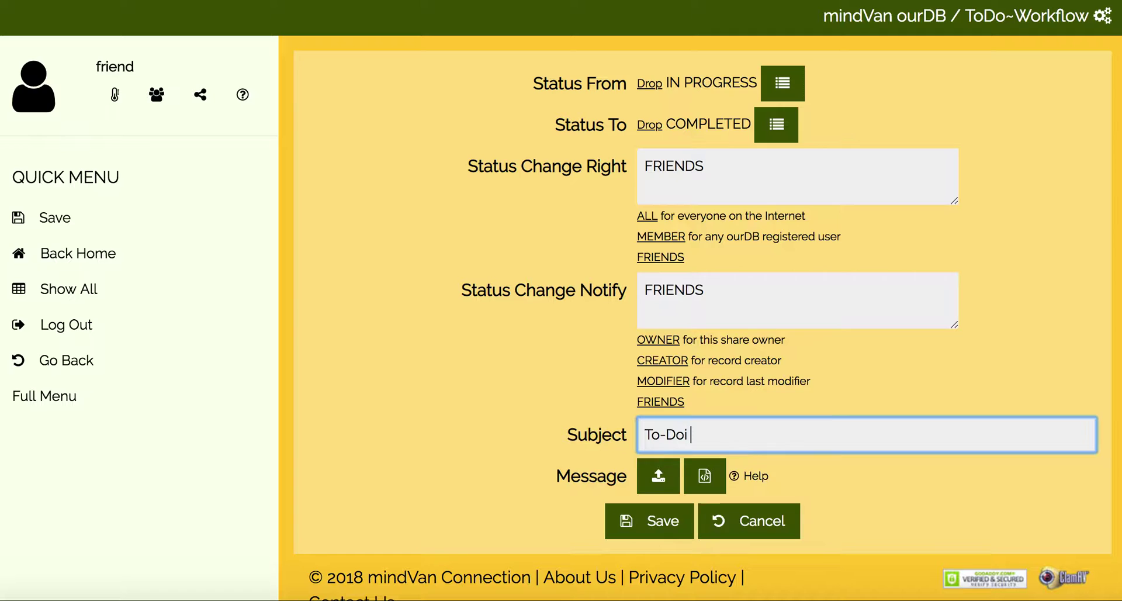
type(" Item Completed")
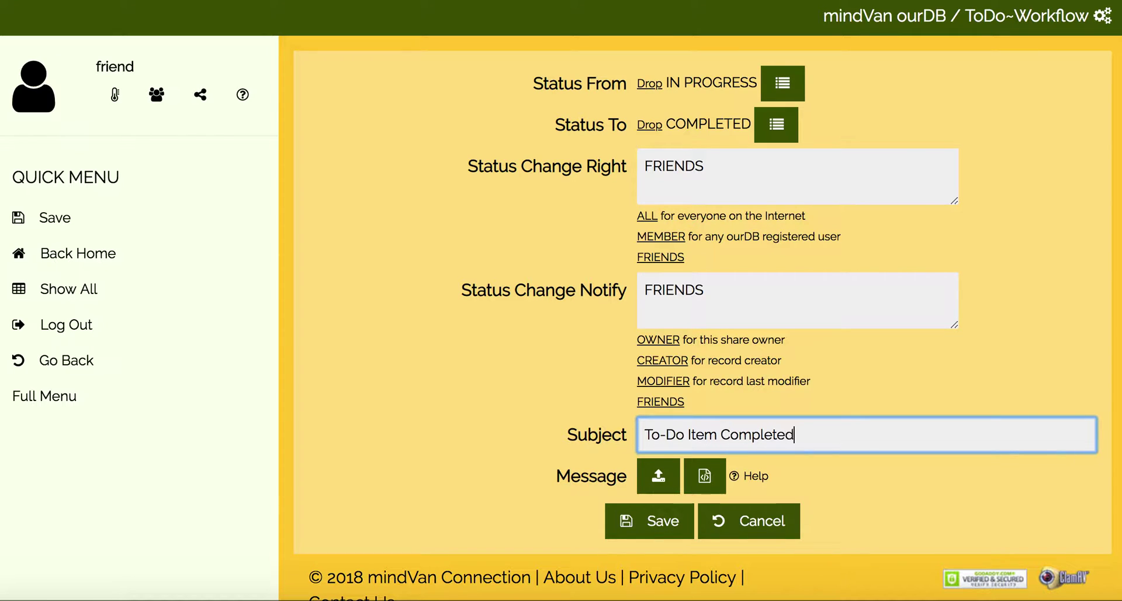
Step: Compose the message "A to-do item has been completed." signed "Friend", and save it along with the workflow record
left_click(722, 467)
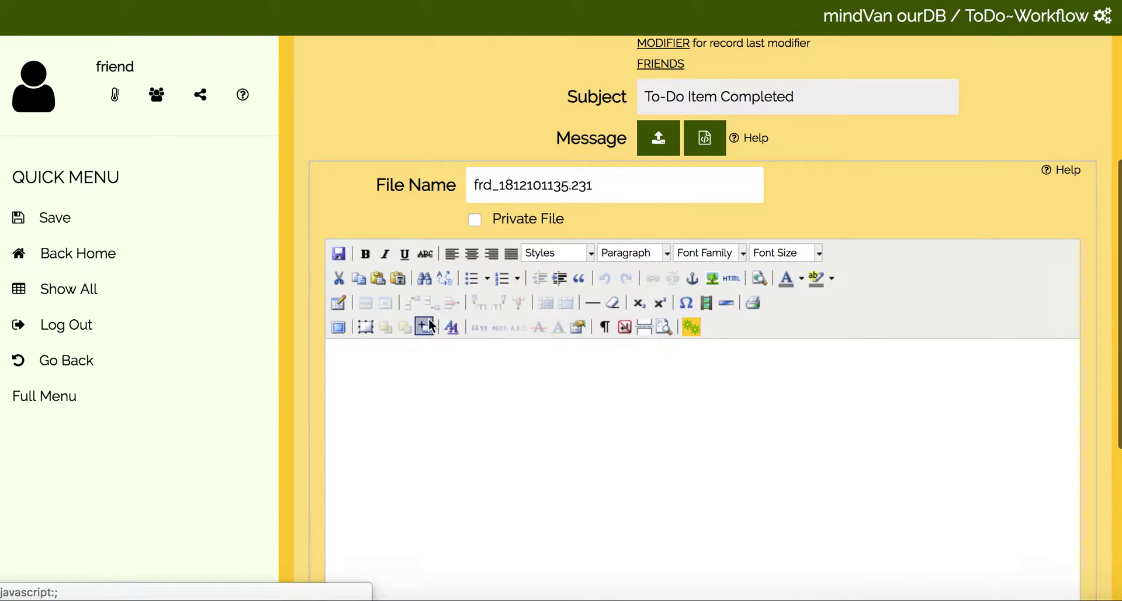
left_click(413, 371)
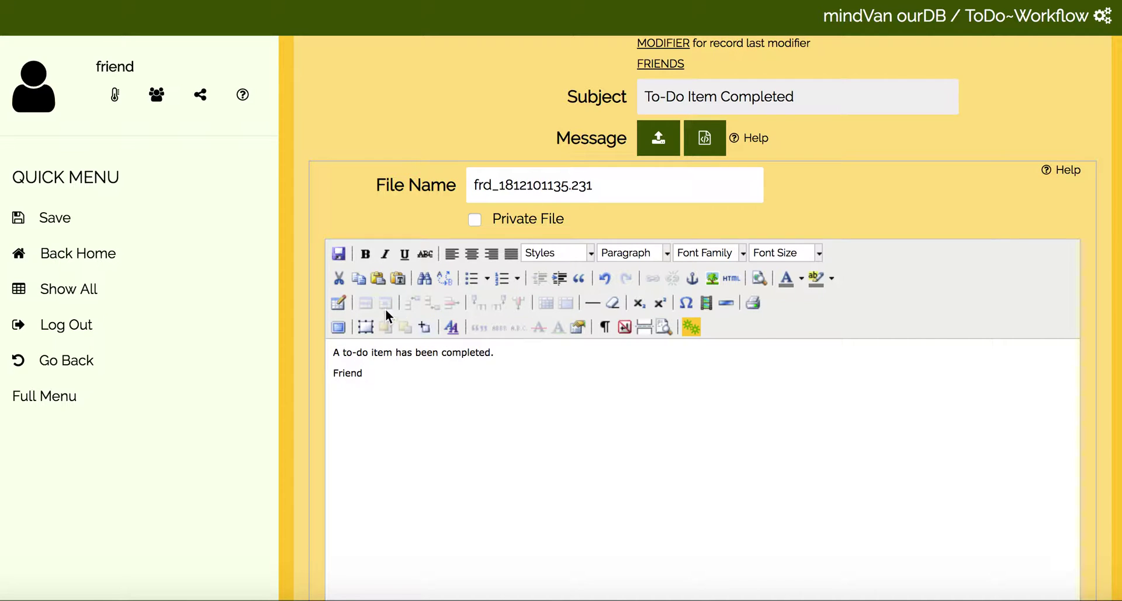
left_click(339, 254)
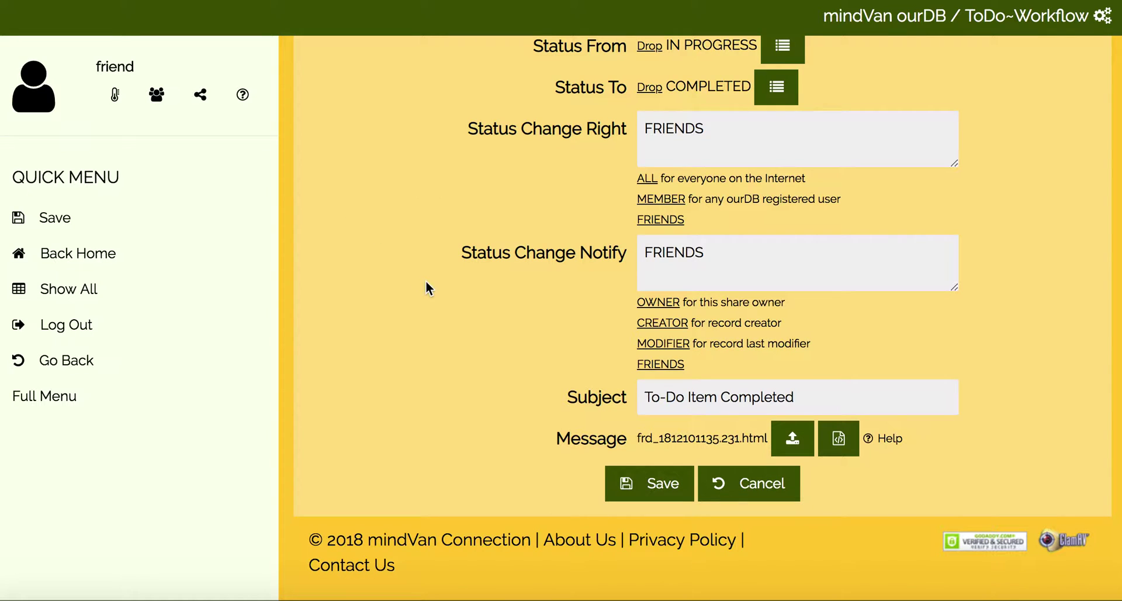
left_click(631, 483)
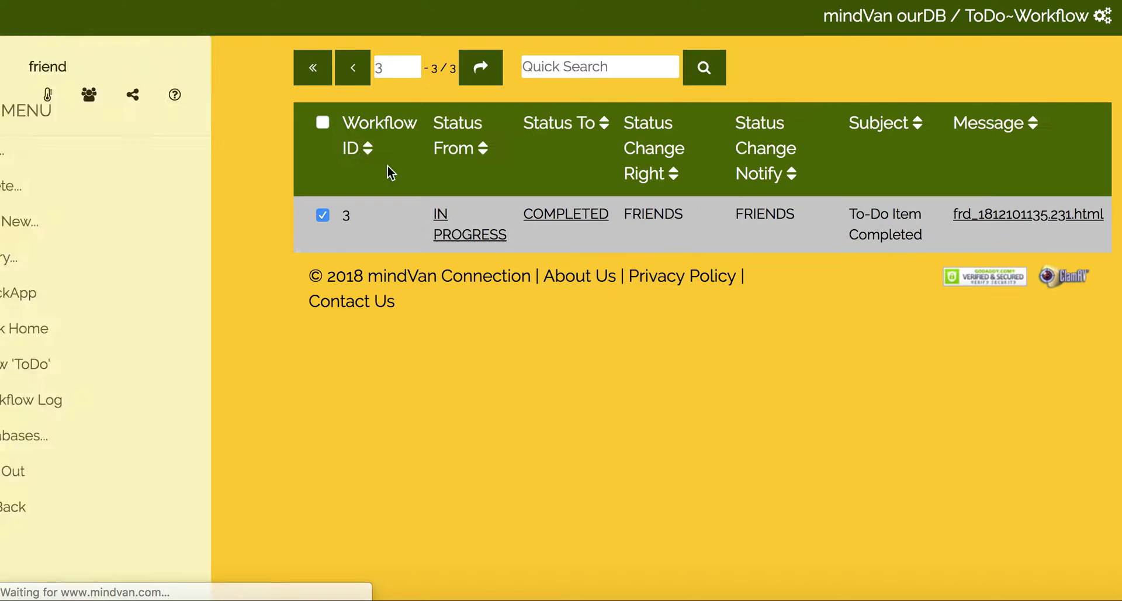
Step: Review the workflow records from the first one, and look through the ToDo database records up to the last page
left_click(312, 75)
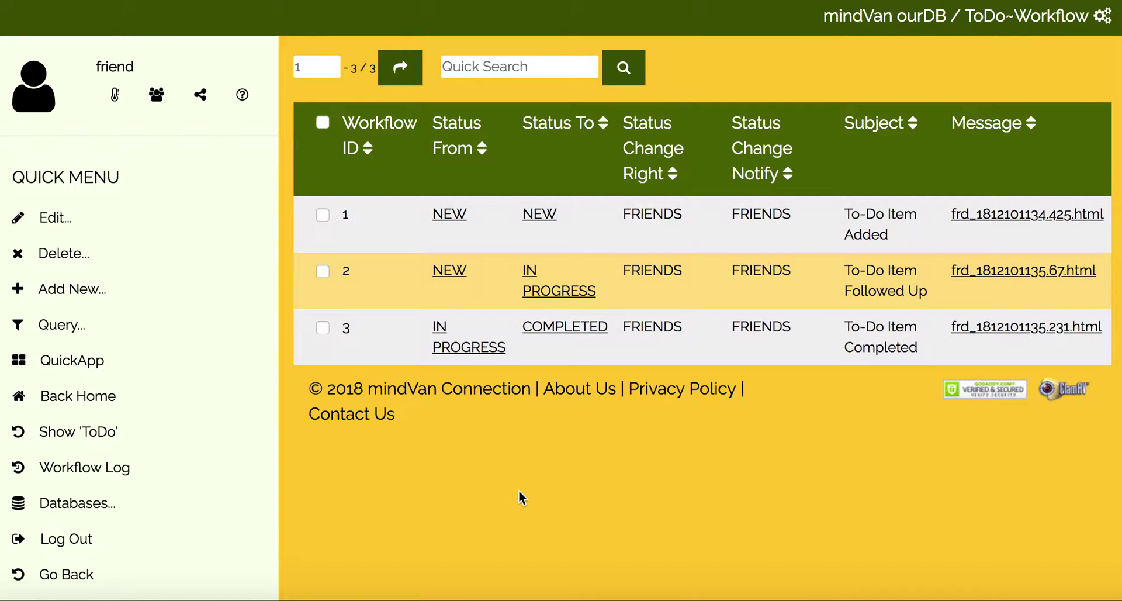
left_click(142, 440)
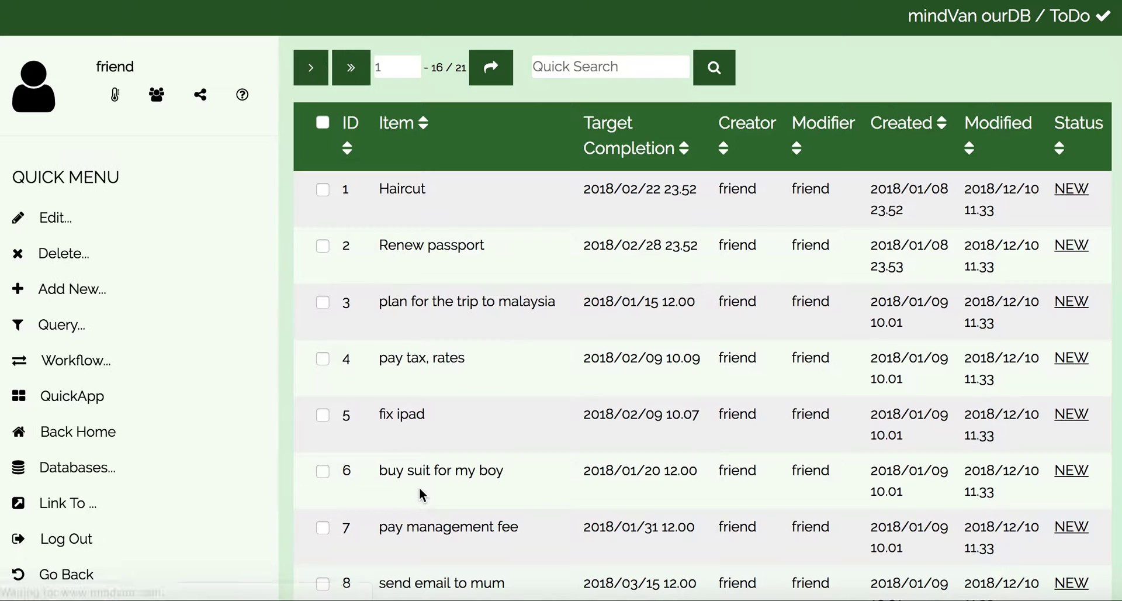
scroll(494, 284, "down", 10)
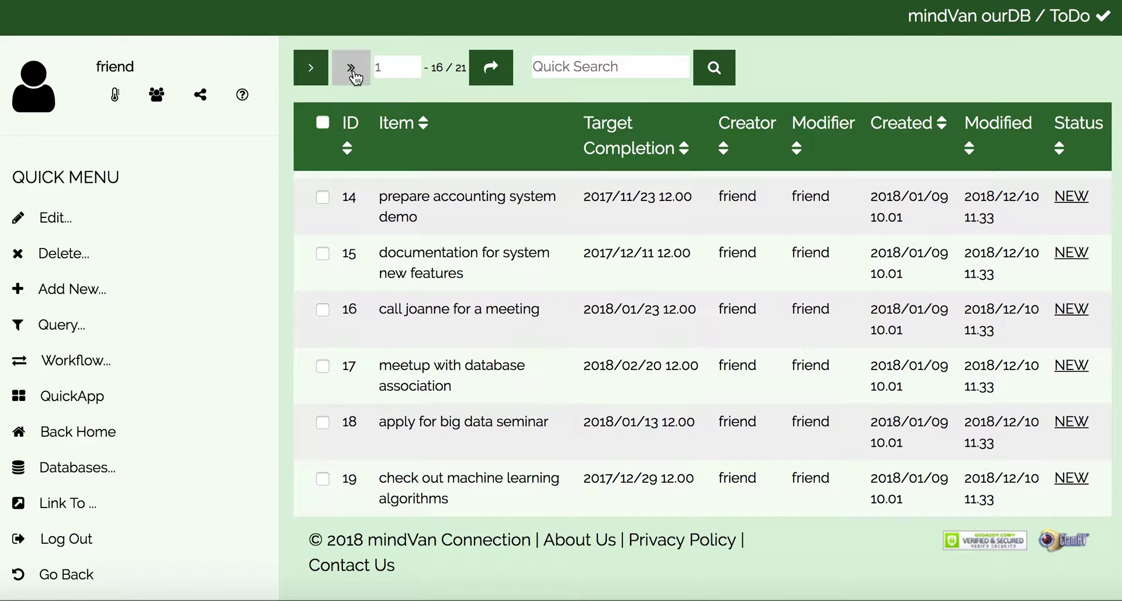
left_click(352, 70)
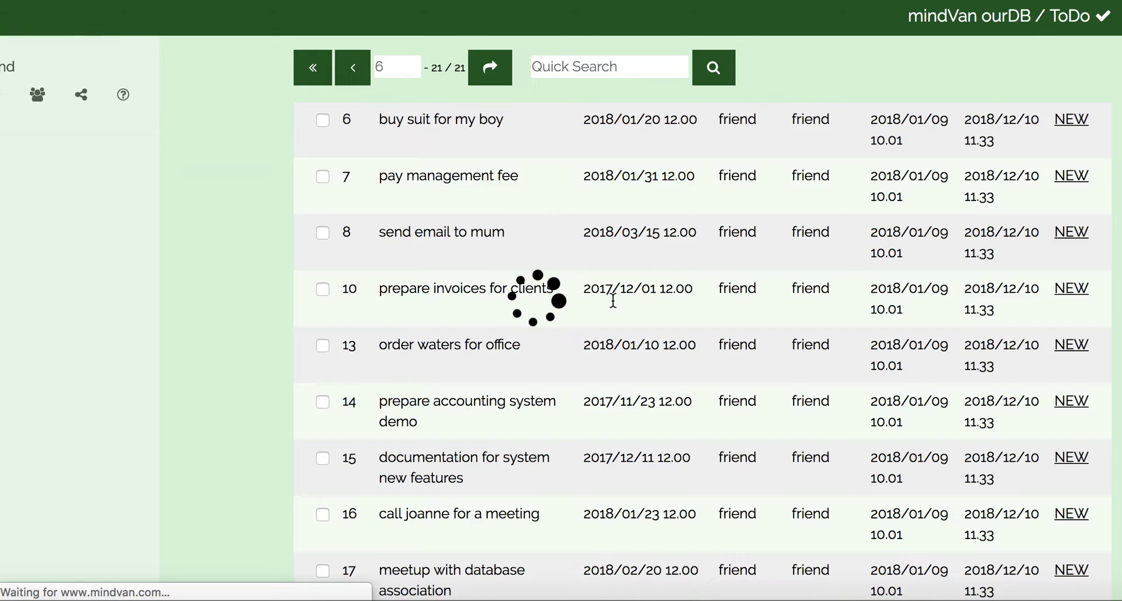
scroll(613, 298, "down", 8)
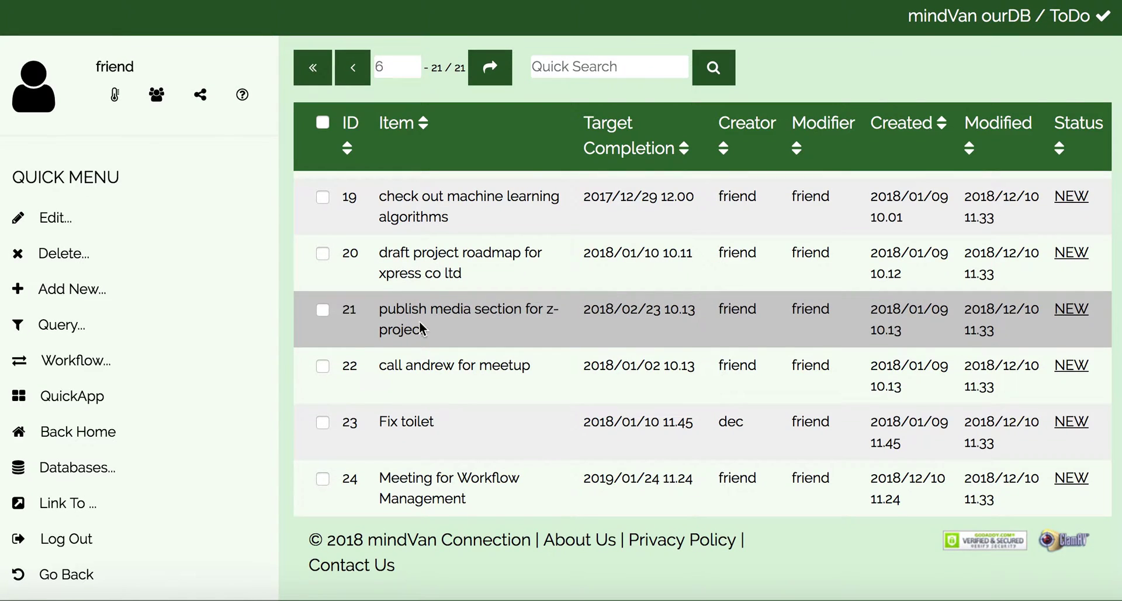
Step: Add and save a ToDo record for "Meeting on Workflow Management" with target completion 2018/12/19 11.36
left_click(104, 296)
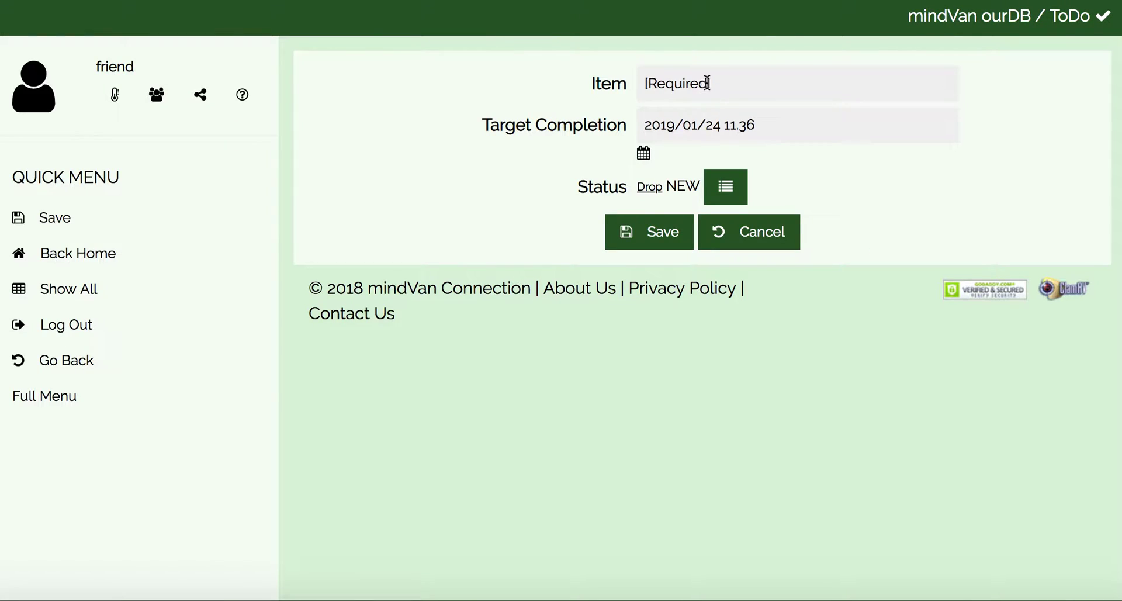
left_click(706, 82)
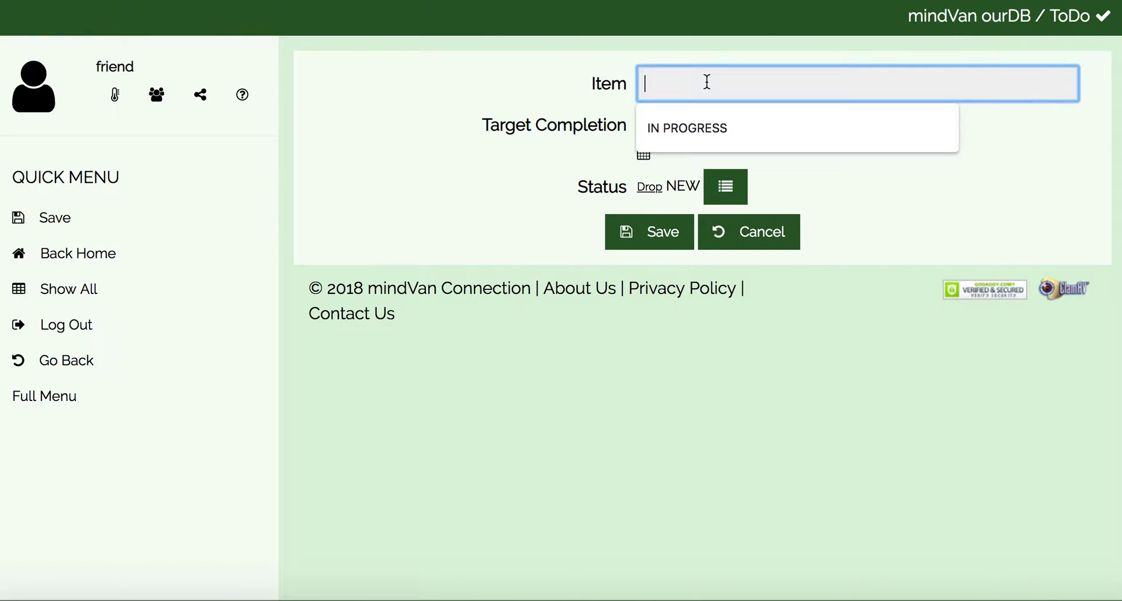
type("Meeting on Workflow Management")
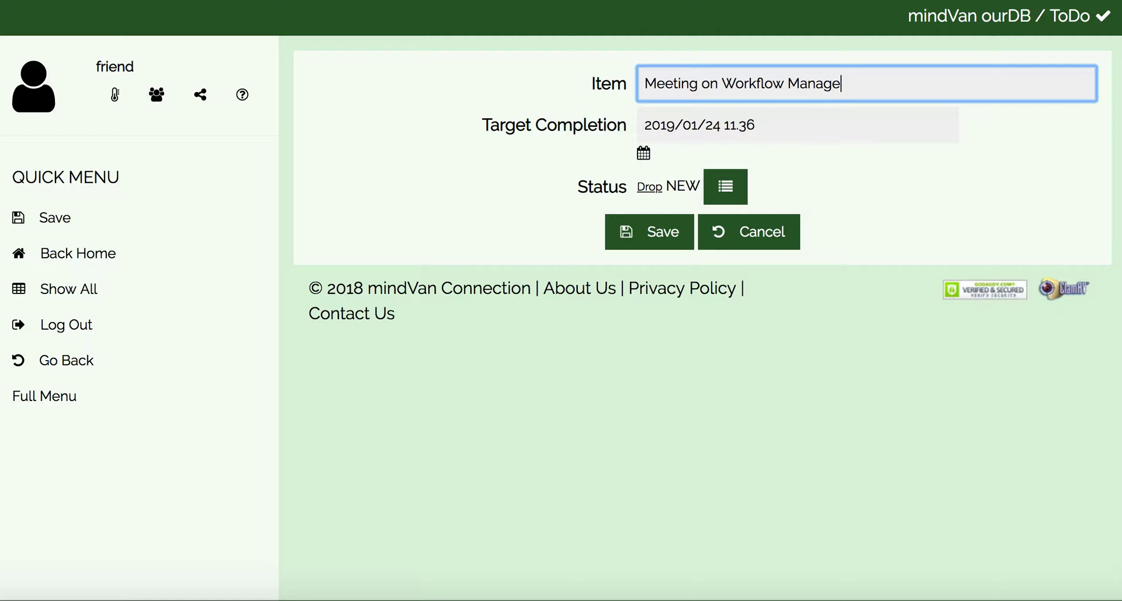
left_click(643, 153)
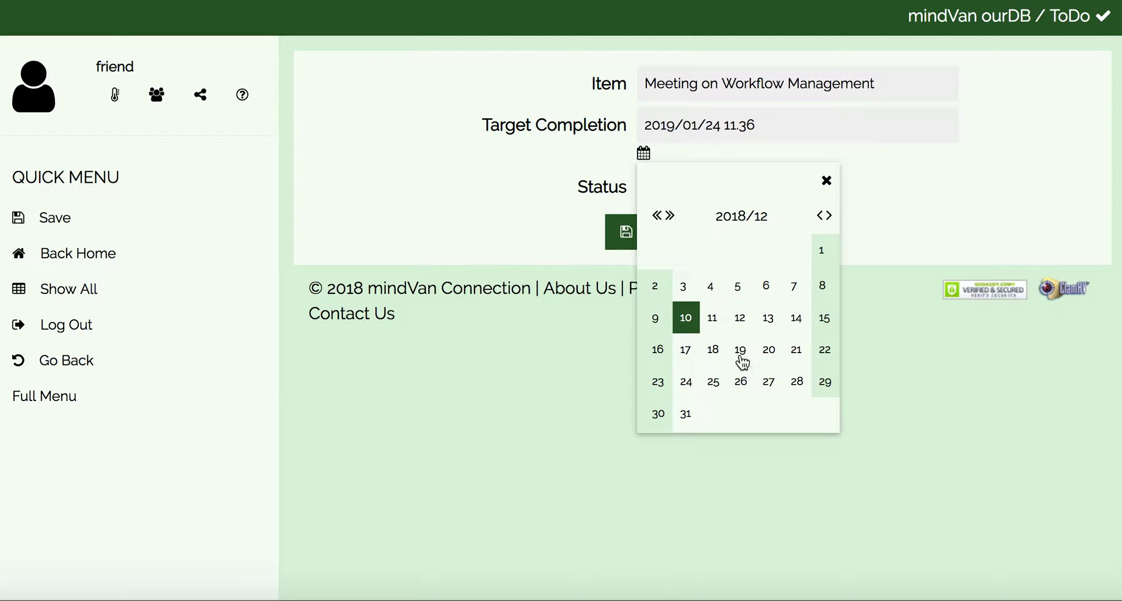
left_click(740, 351)
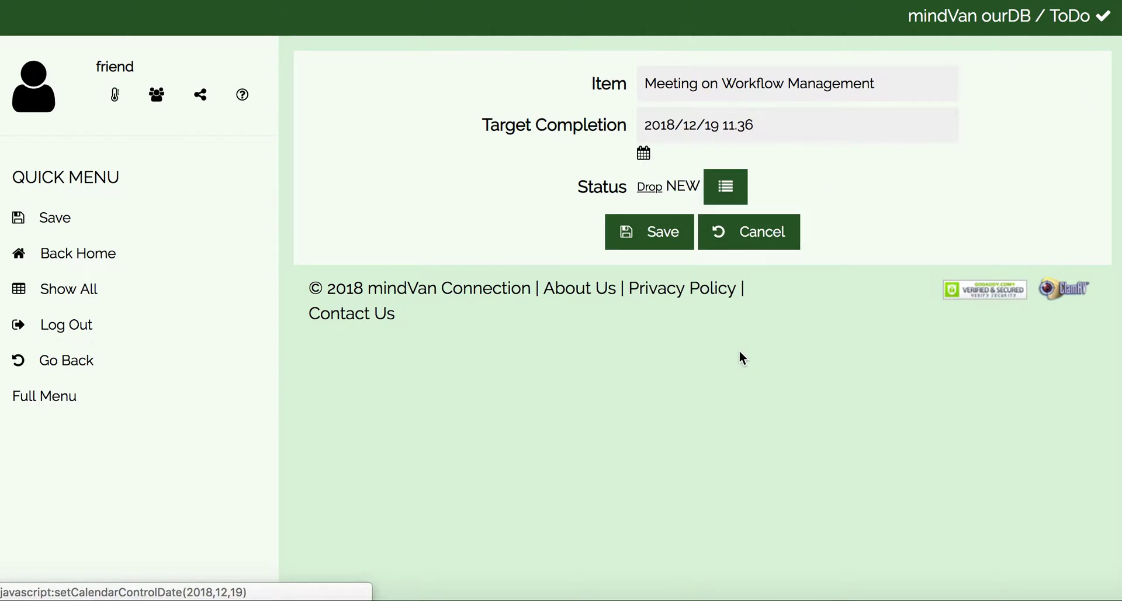
left_click(666, 235)
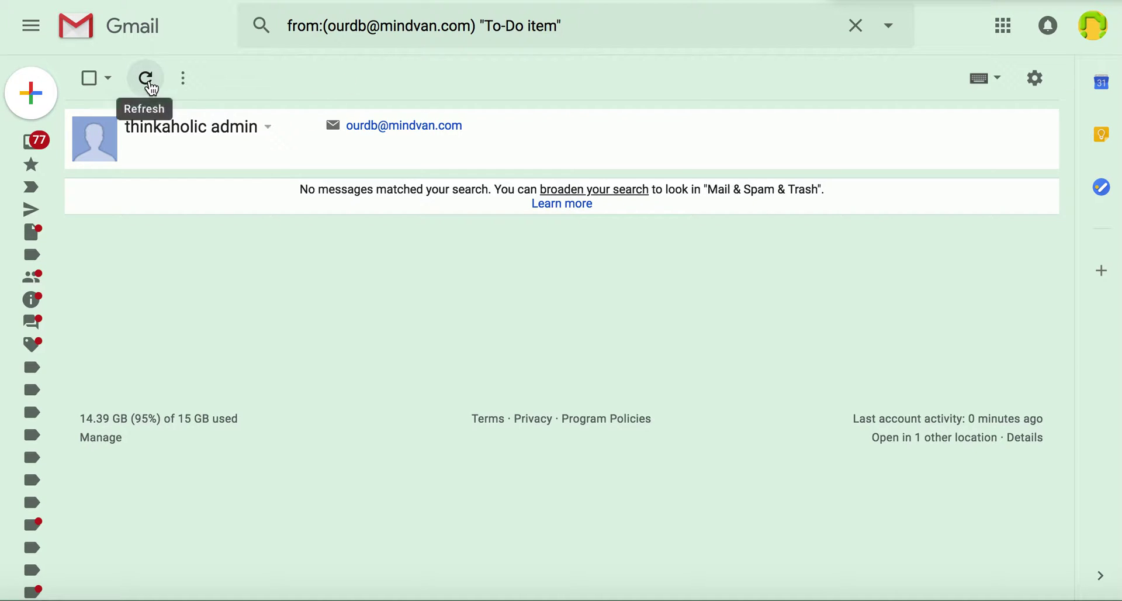
Step: Switch to Gmail, refresh the search results, and read the "To-Do Item Added" notification e-mail
left_click(149, 79)
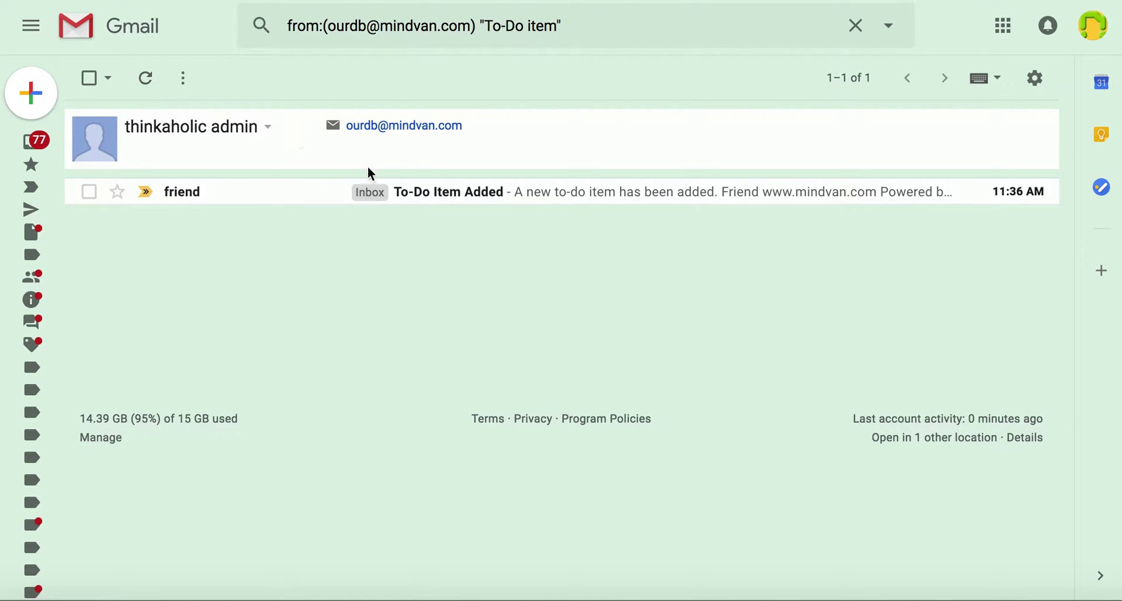
left_click(443, 200)
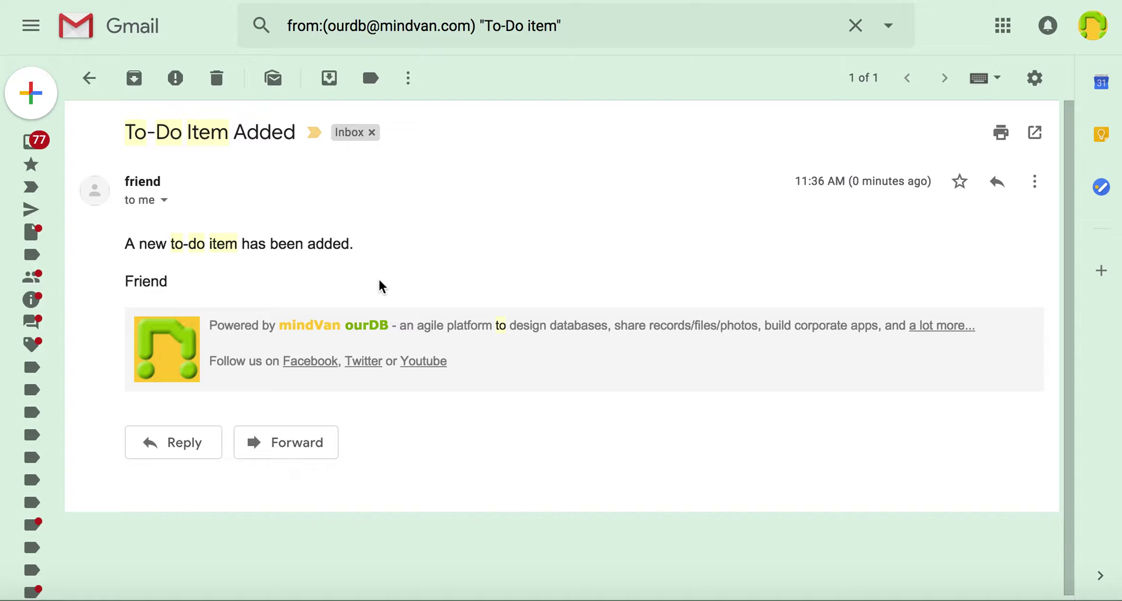
left_click(89, 78)
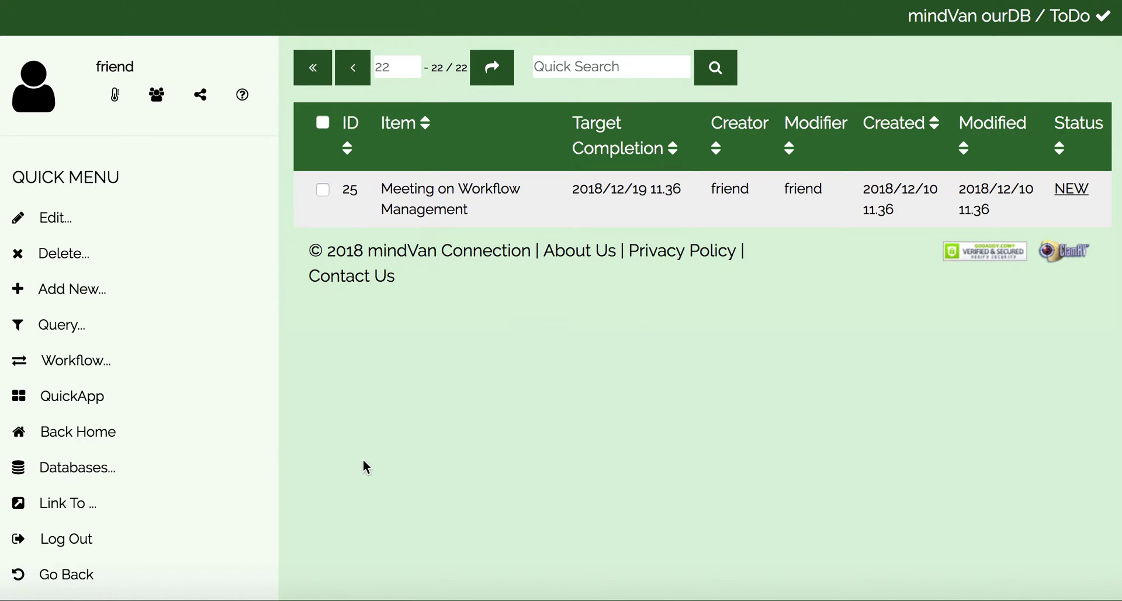
Step: Change the status of the "Meeting on Workflow Management" record to IN PROGRESS and save the record
left_click(322, 193)
left_click(394, 181)
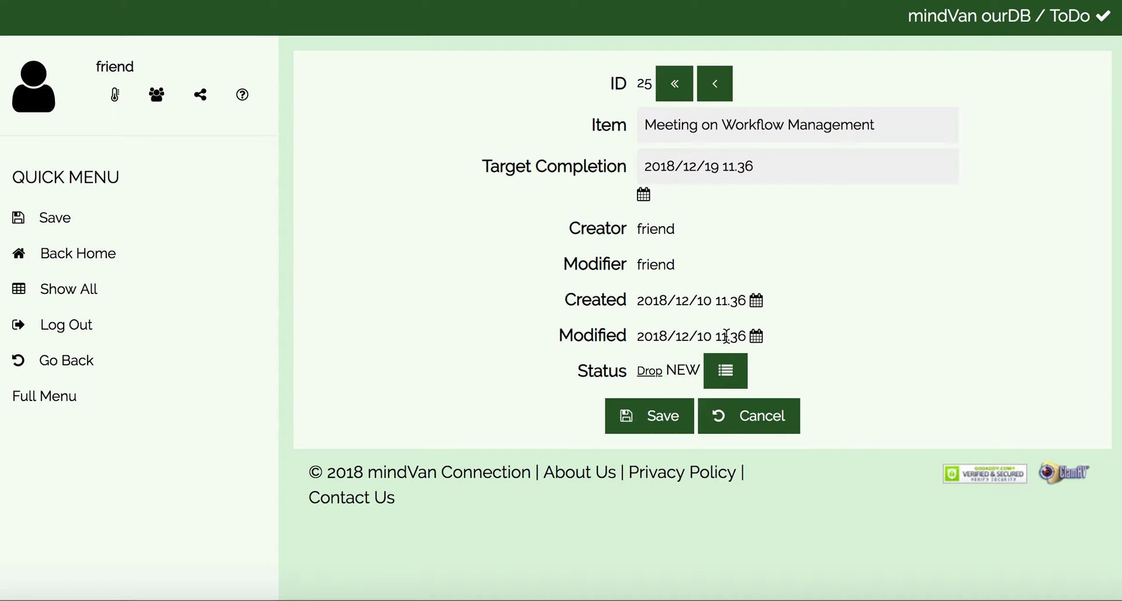
left_click(725, 369)
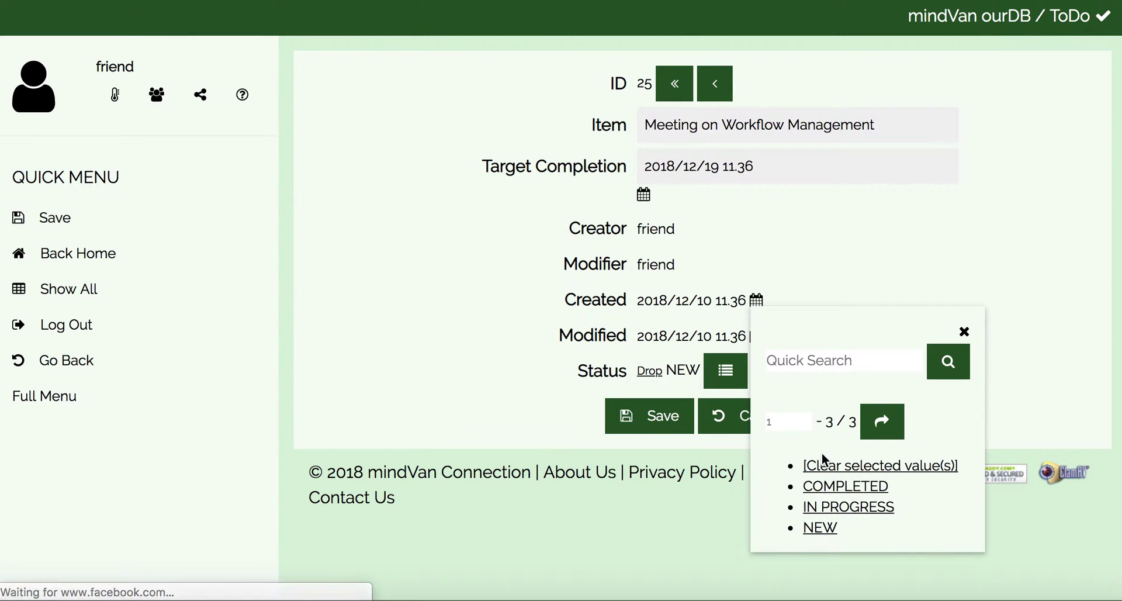
left_click(827, 507)
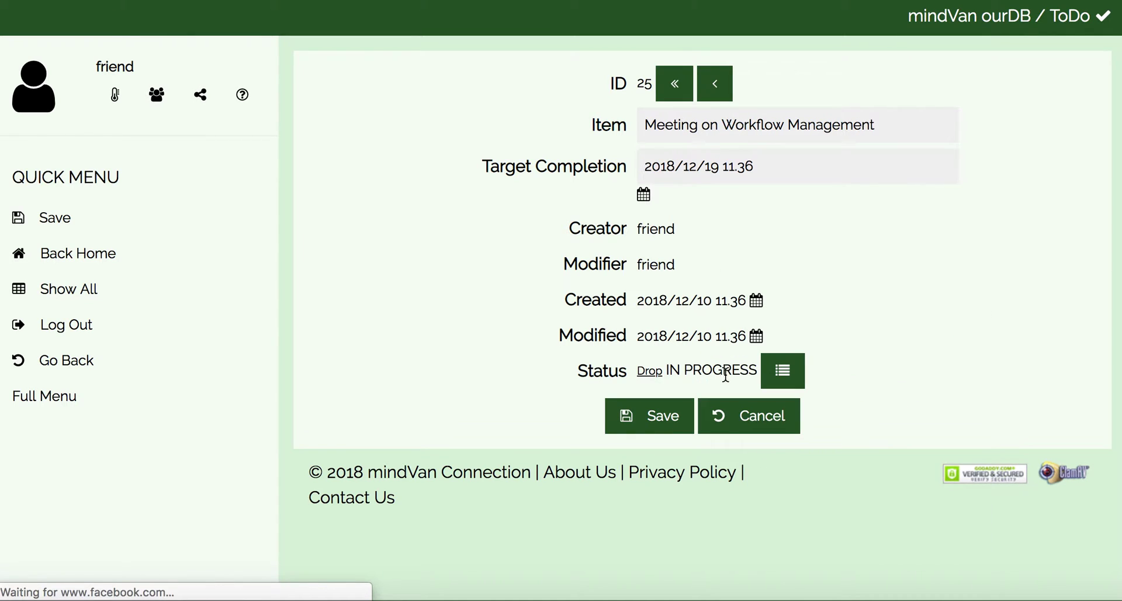
left_click(641, 409)
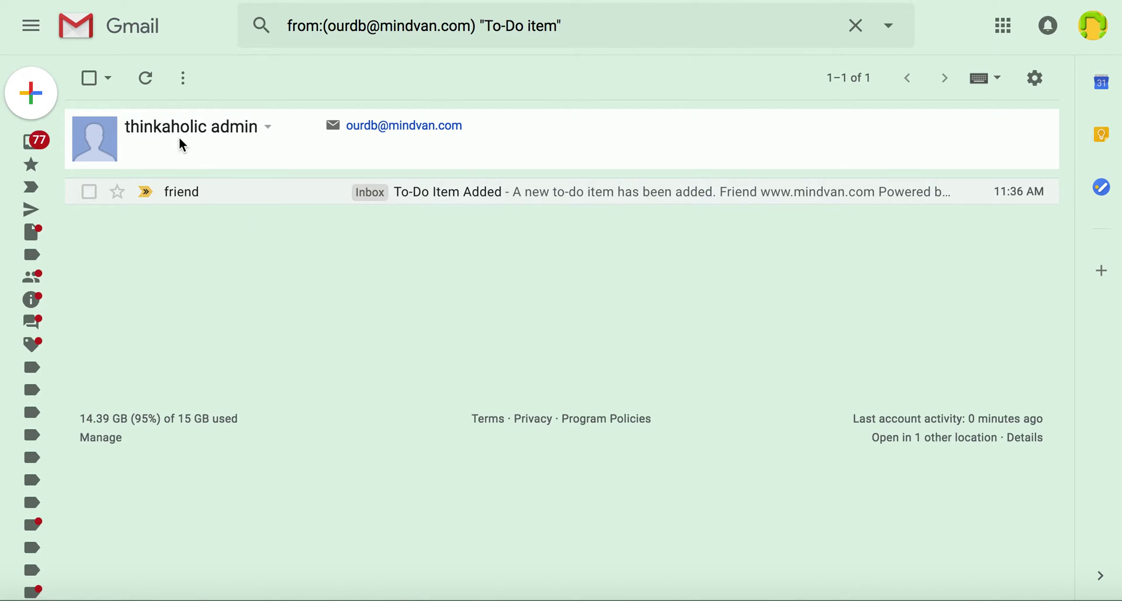
Step: Switch to Gmail, refresh the search results, and read the "To-Do Item Followed Up" notification e-mail
left_click(147, 78)
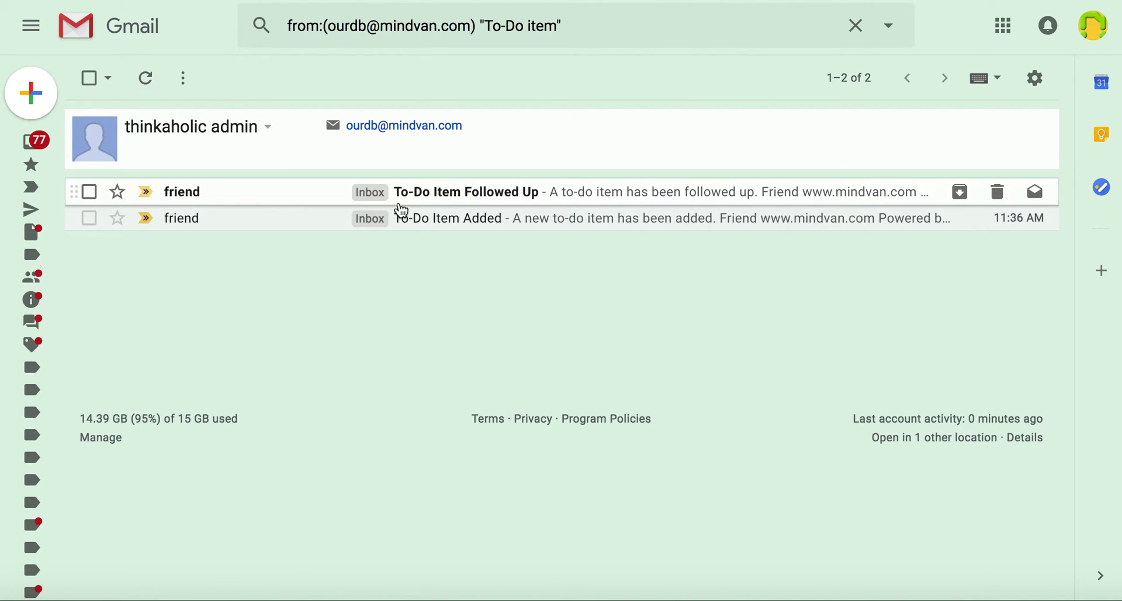
left_click(441, 201)
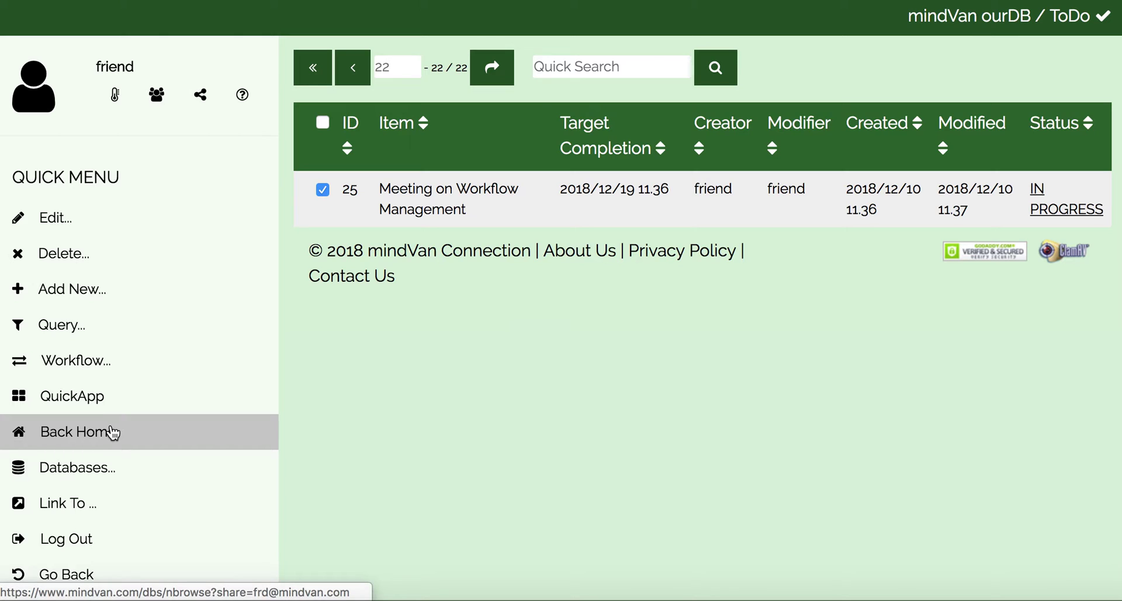
Step: Consult the Workflow Management help from the ToDo workflow records, examining the status diagram, field descriptions and workflow log section, and return to the home page
left_click(109, 361)
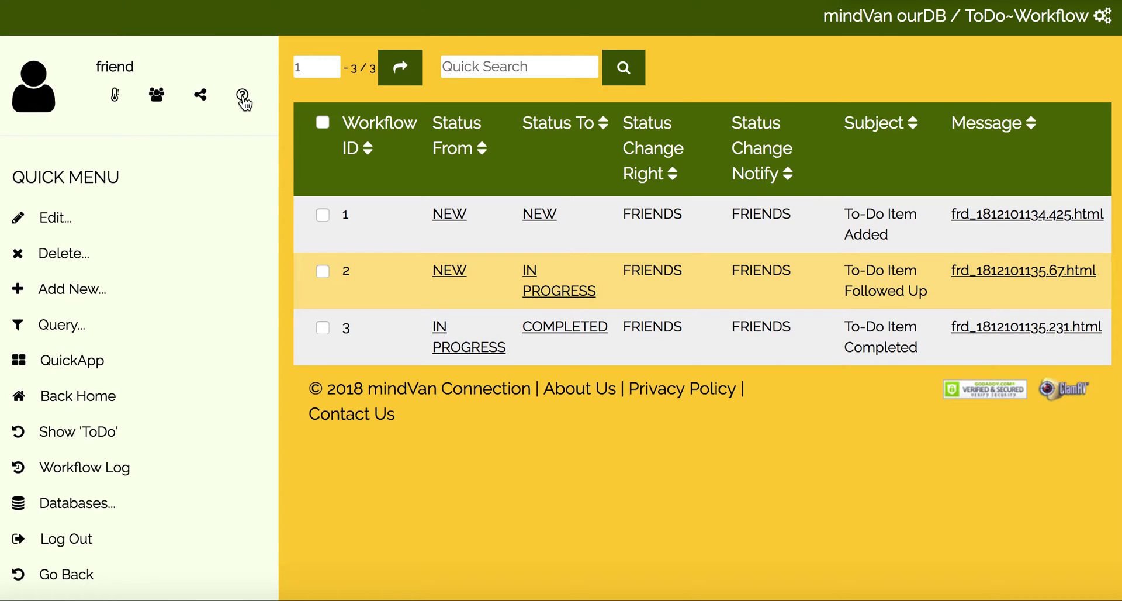
left_click(244, 99)
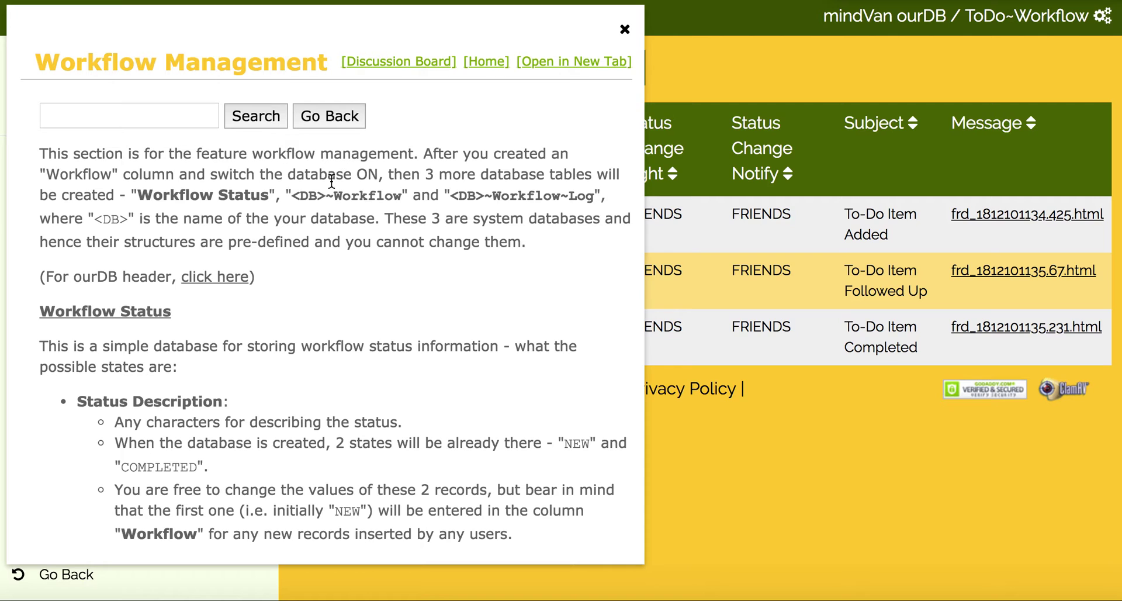
scroll(331, 180, "down", 10)
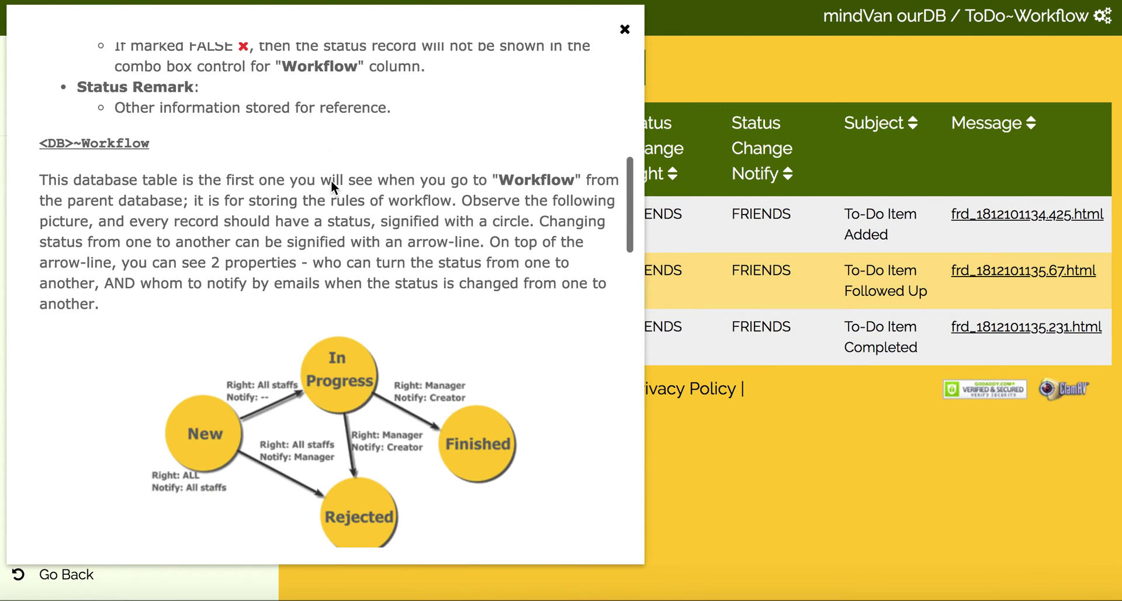
scroll(331, 182, "down", 3)
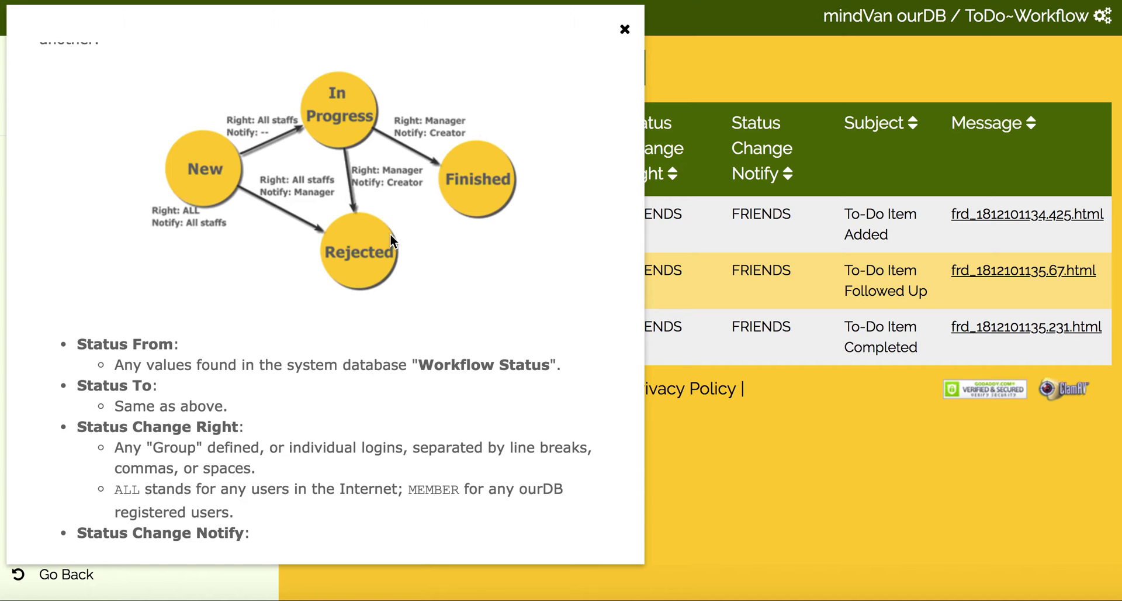
scroll(293, 322, "down", 10)
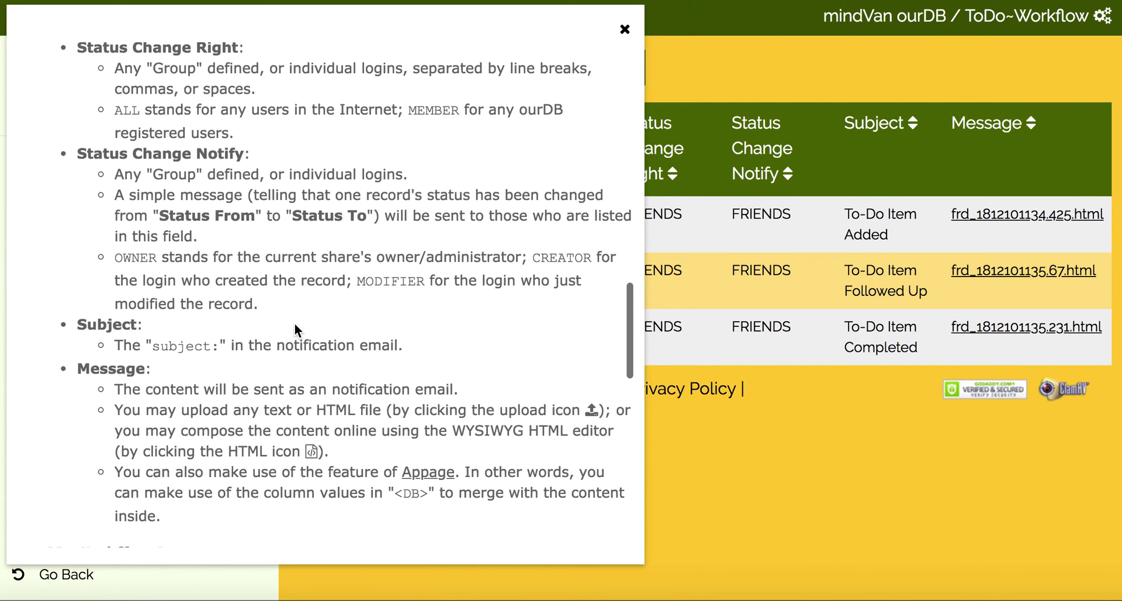
scroll(295, 325, "down", 8)
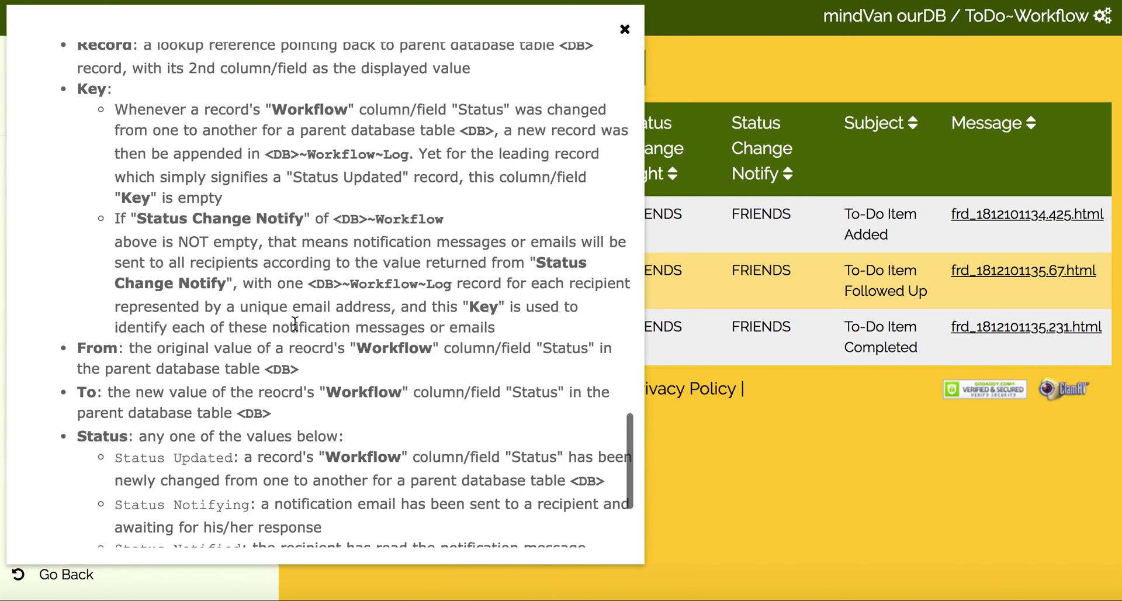
scroll(295, 323, "down", 2)
scroll(295, 323, "up", 15)
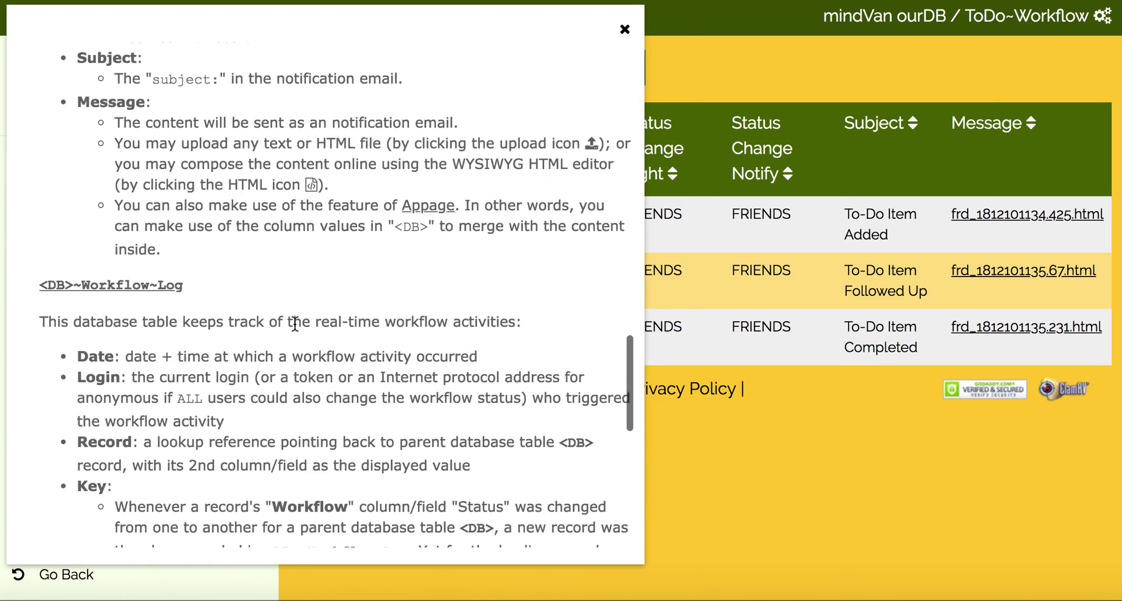
scroll(295, 323, "up", 4)
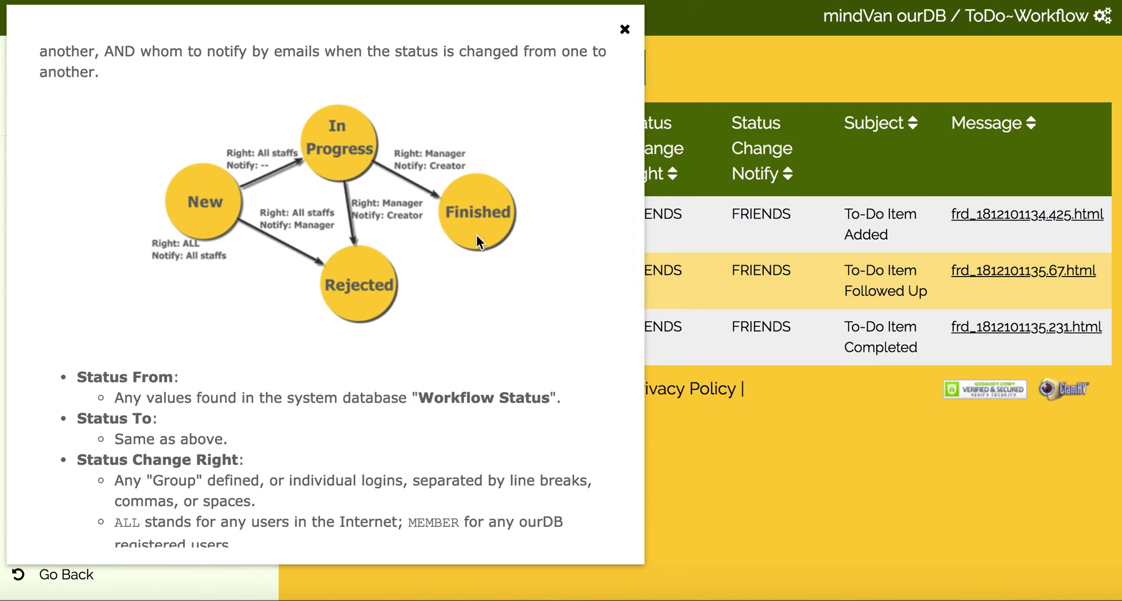
left_click(624, 31)
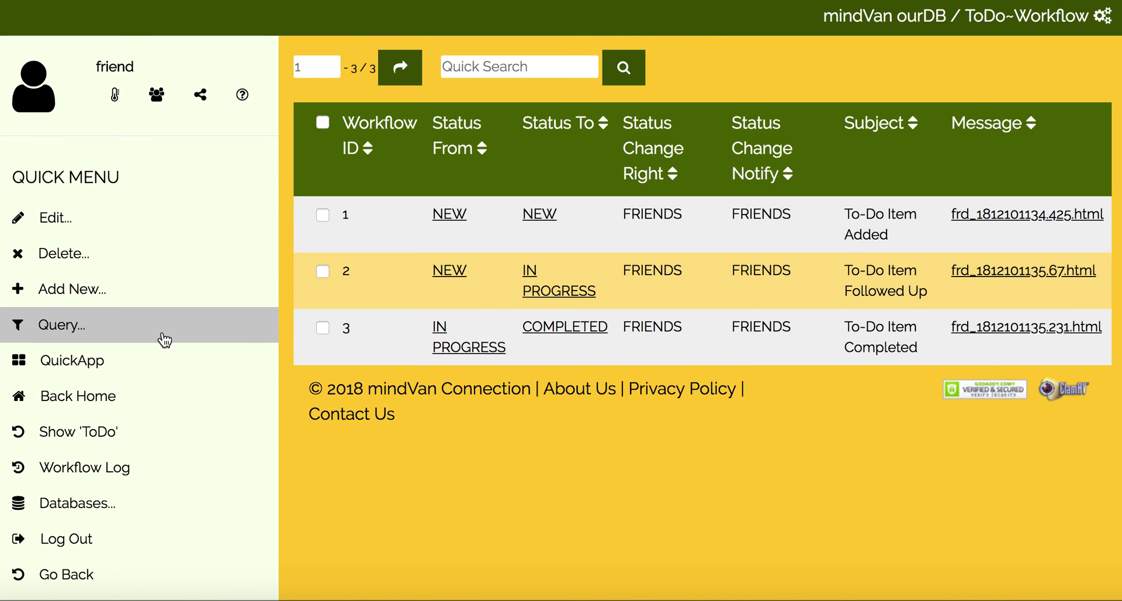
left_click(143, 401)
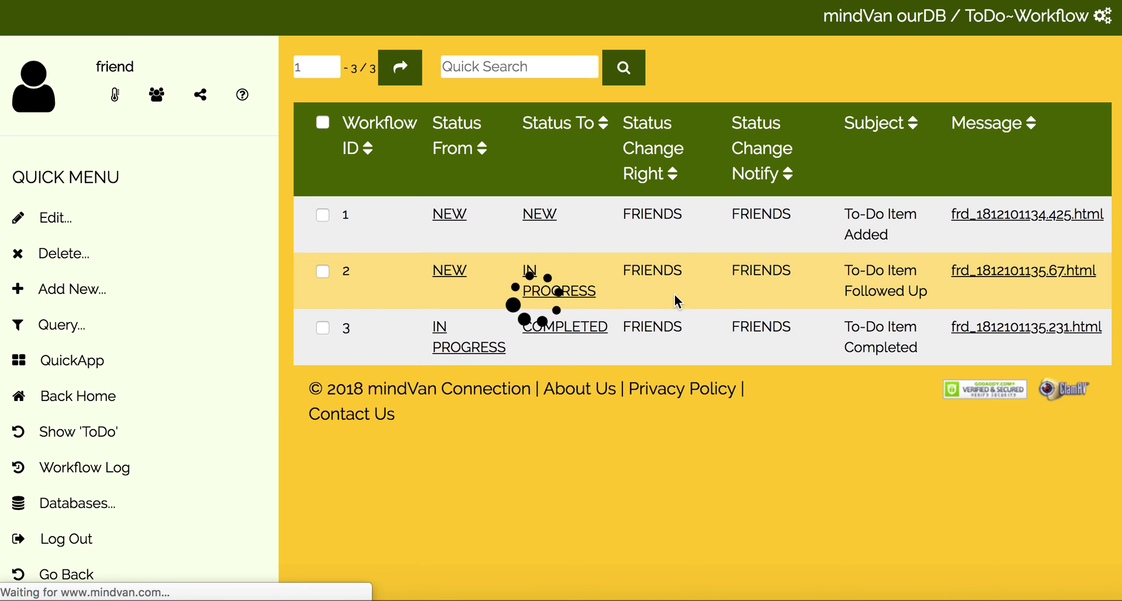